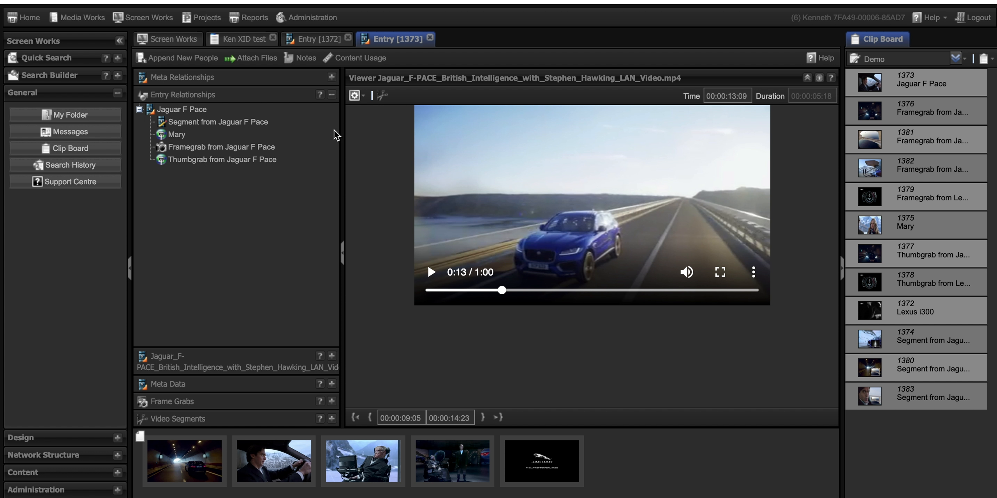
# Step: Create and save a new bouquet named "Demo 1" with bouquet number 003
pyautogui.click(174, 39)
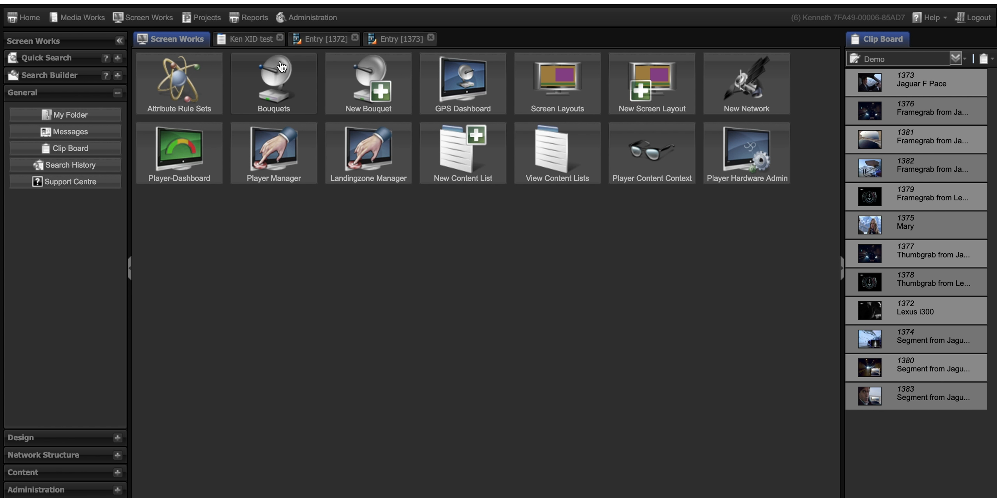
pyautogui.click(381, 93)
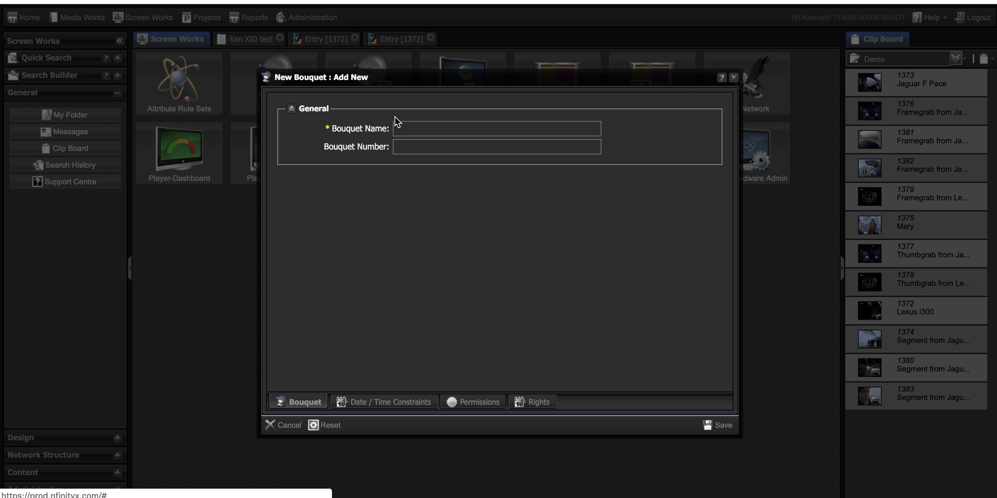
pyautogui.click(418, 128)
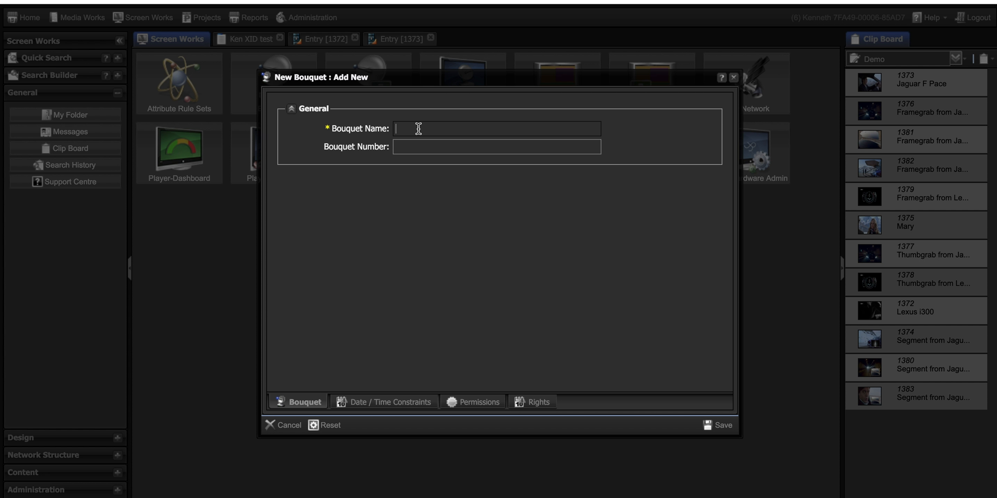
pyautogui.write('Demo 1')
pyautogui.click(421, 146)
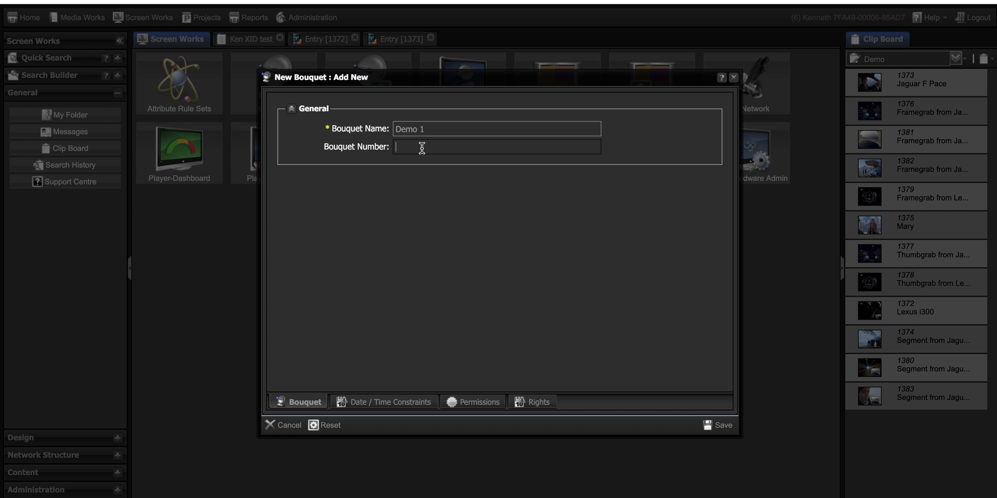
pyautogui.write('003')
pyautogui.click(586, 256)
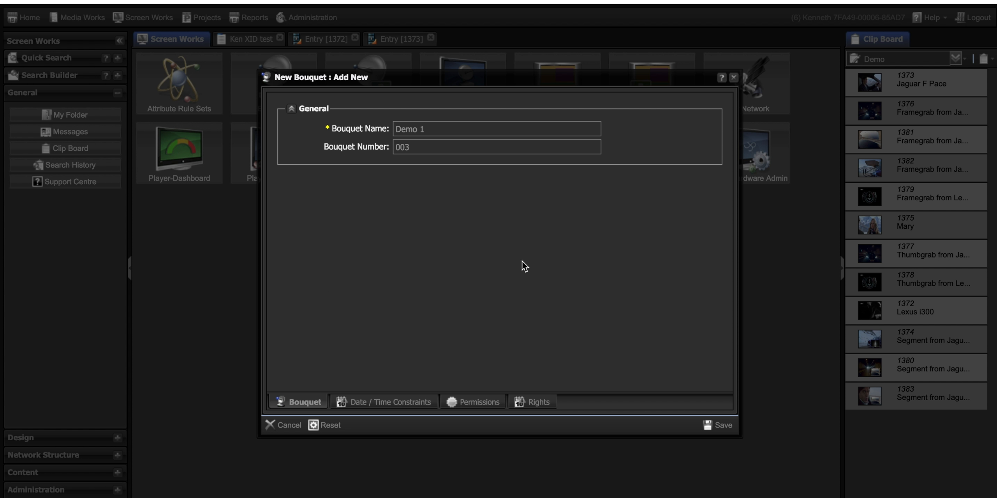
pyautogui.click(718, 424)
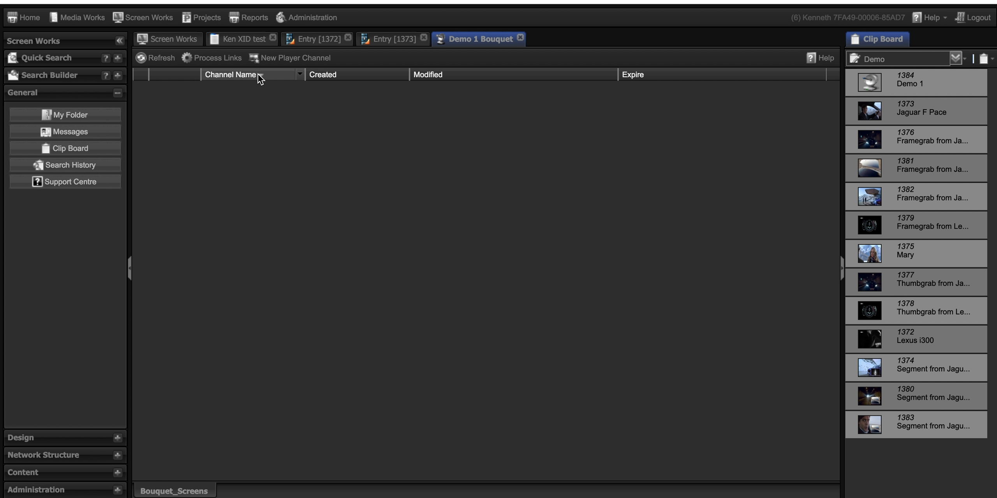
# Step: Add a player channel named "Cars" to the Demo 1 bouquet with status active and aspect ratio 16x9, and save it
pyautogui.click(287, 61)
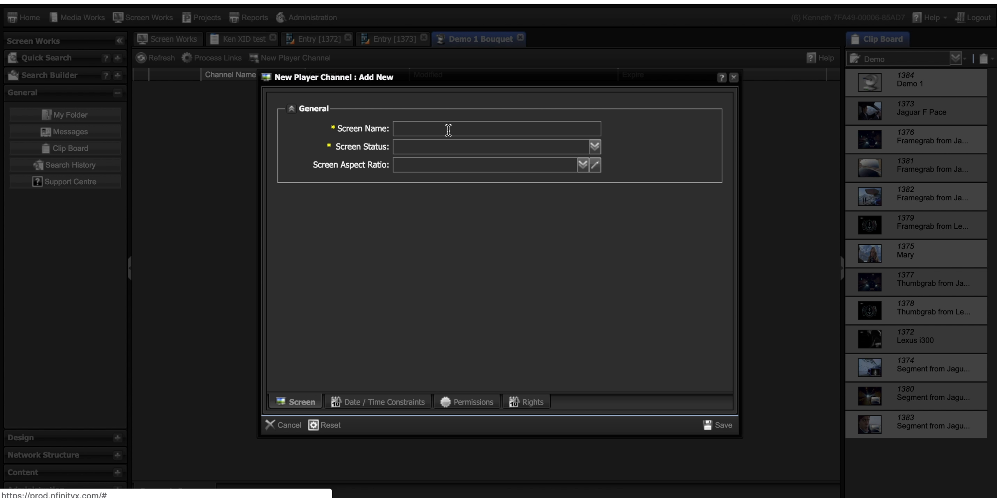
pyautogui.click(448, 130)
pyautogui.write('Cars')
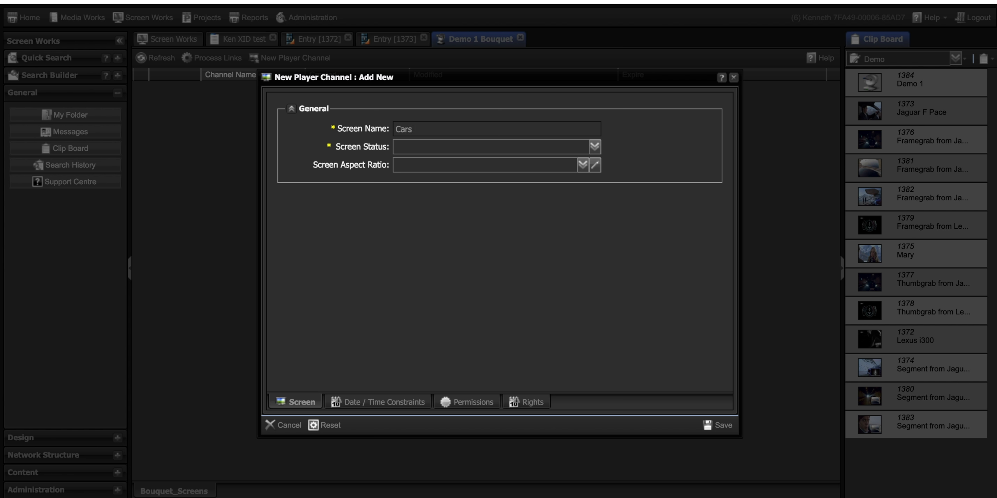
pyautogui.click(595, 147)
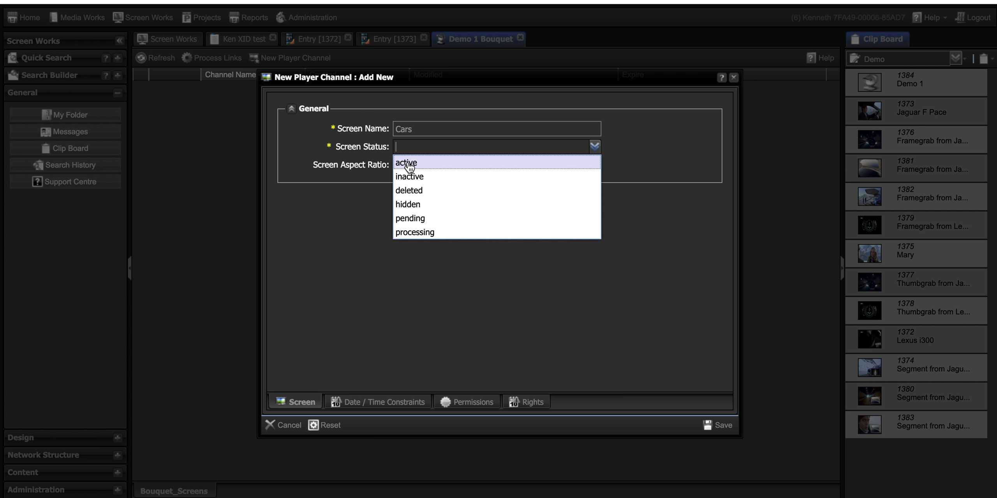
pyautogui.click(409, 166)
pyautogui.click(583, 165)
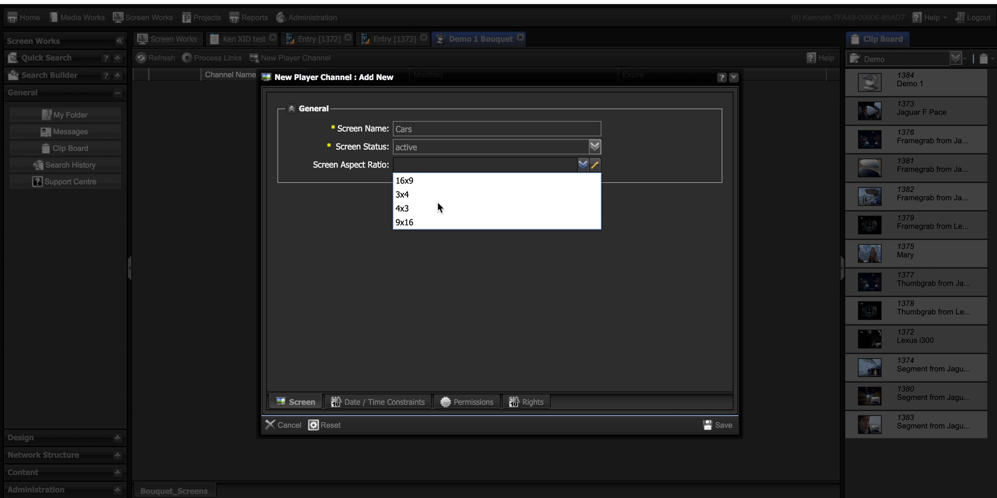
pyautogui.click(404, 181)
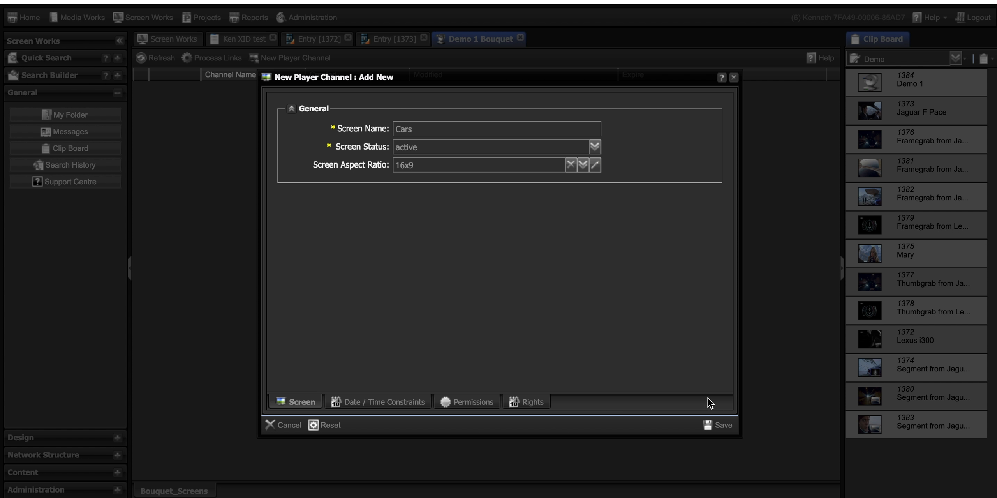
pyautogui.click(716, 425)
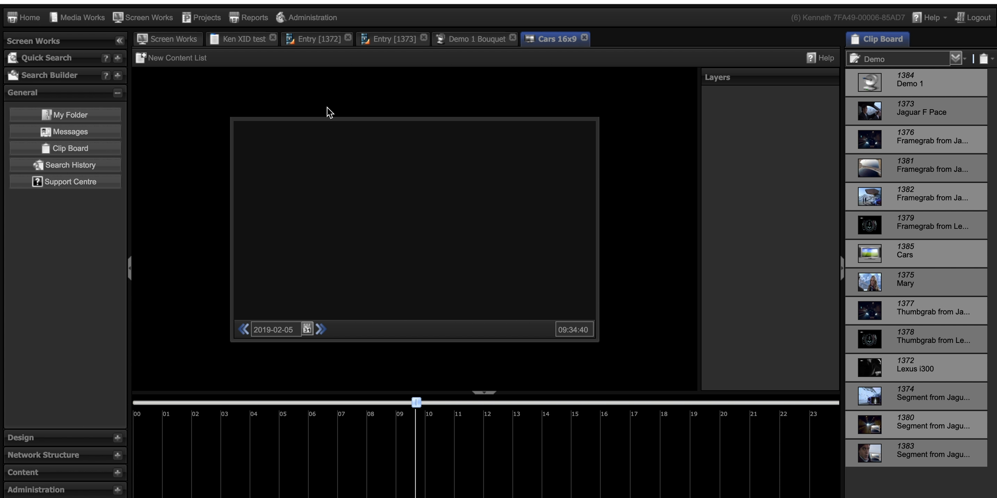
# Step: Run a quick search of the Layout library with the wildcard "*"
pyautogui.click(61, 59)
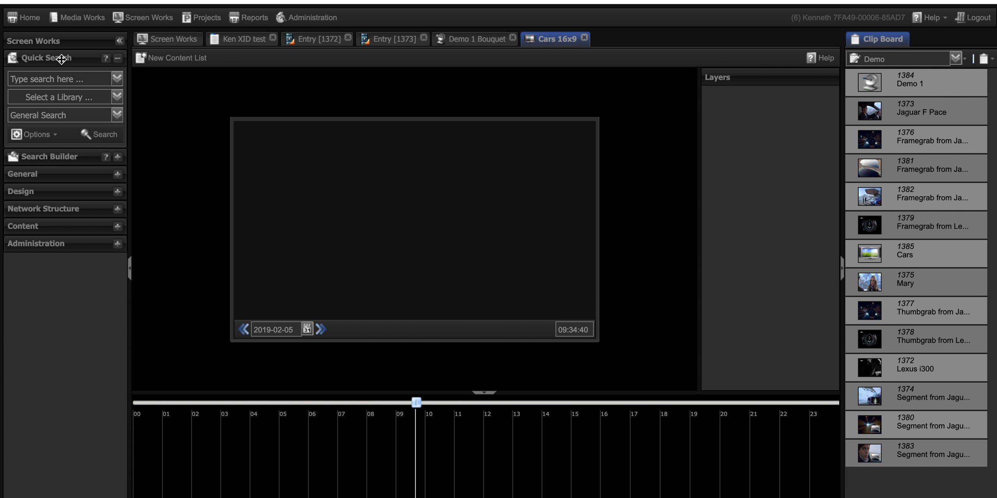
pyautogui.click(116, 98)
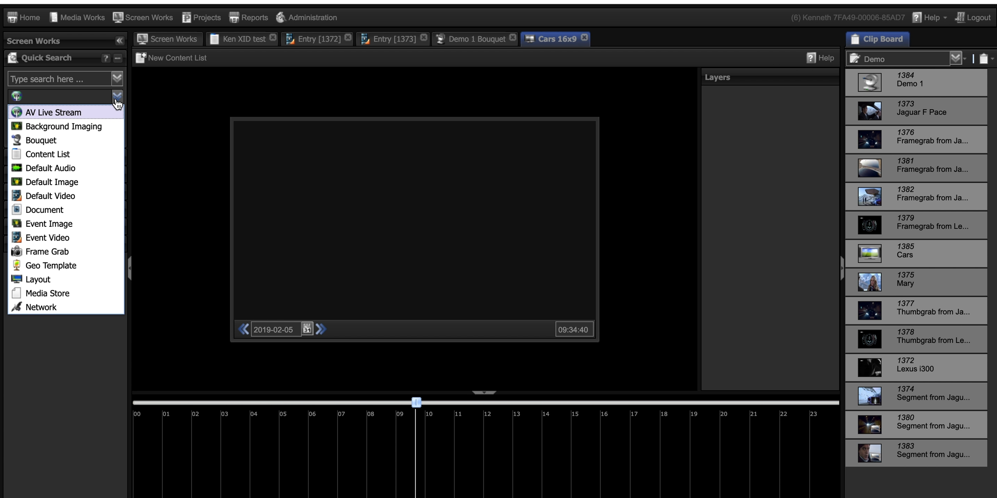
pyautogui.scroll(-10, 89, 247)
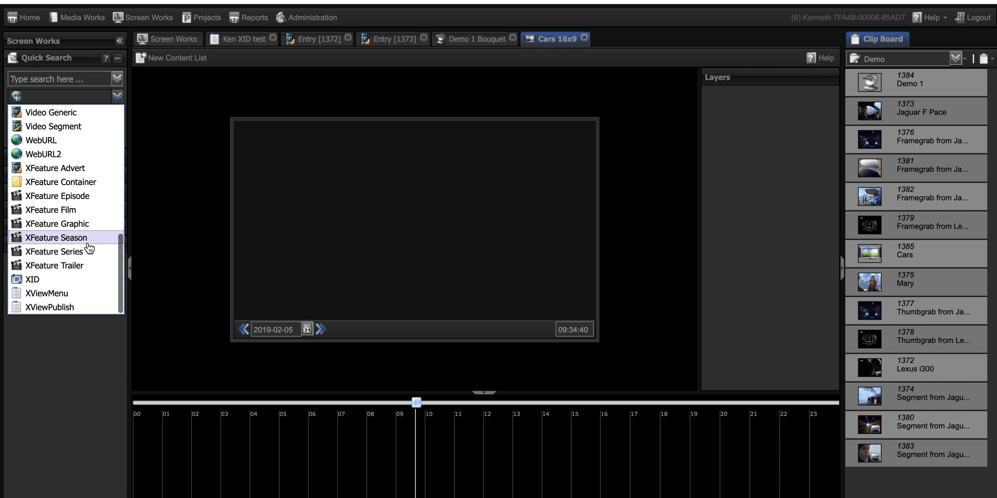
pyautogui.scroll(3, 89, 248)
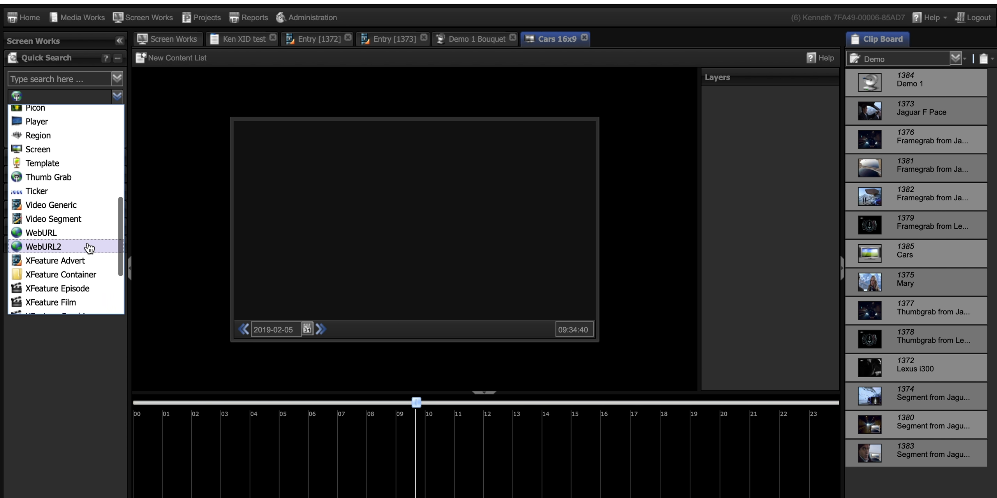
pyautogui.scroll(1, 41, 169)
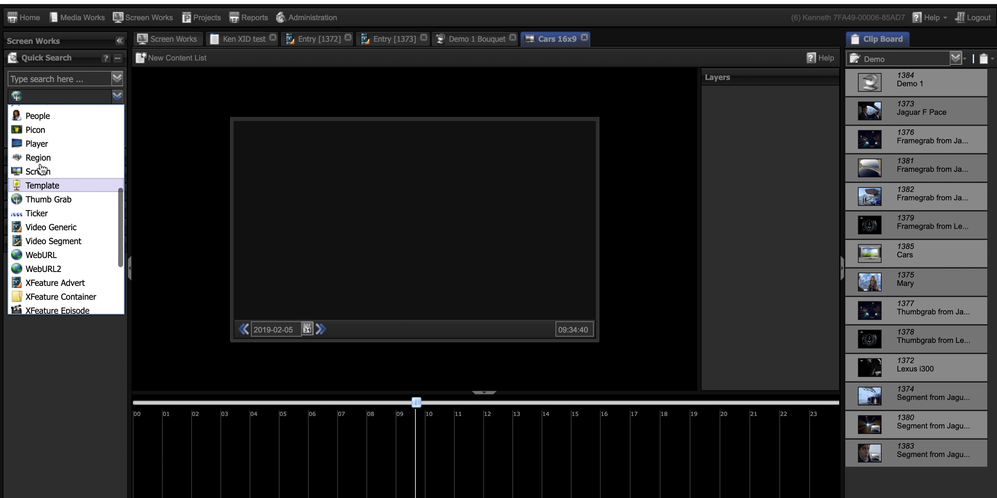
pyautogui.scroll(4, 41, 169)
pyautogui.click(41, 161)
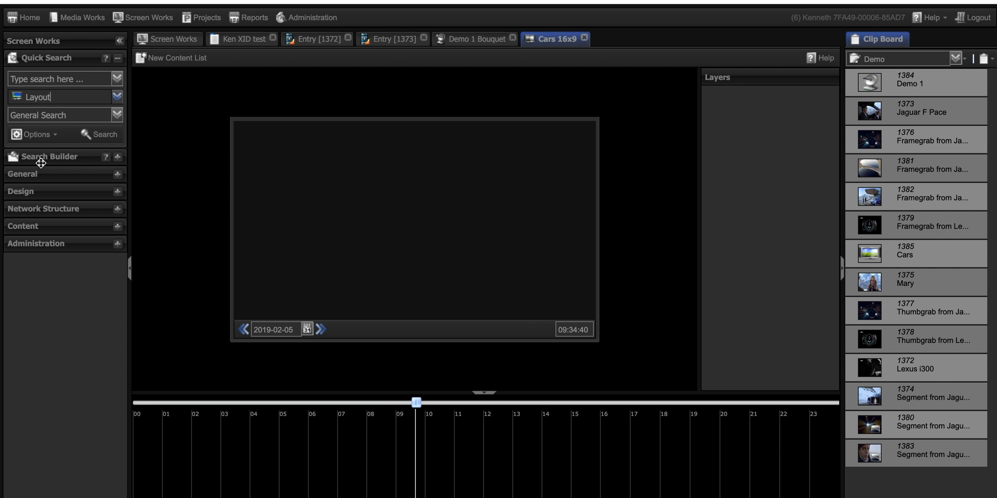
pyautogui.click(44, 79)
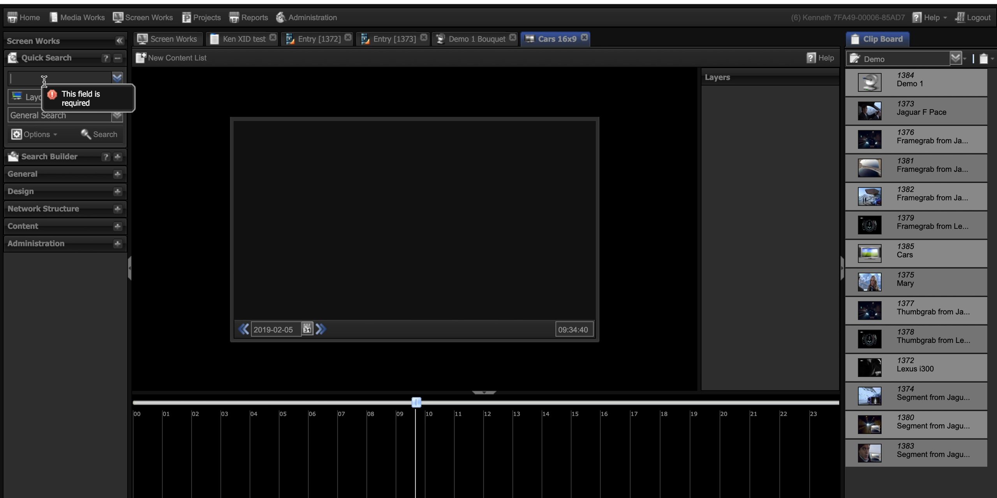
pyautogui.write('*')
pyautogui.click(93, 134)
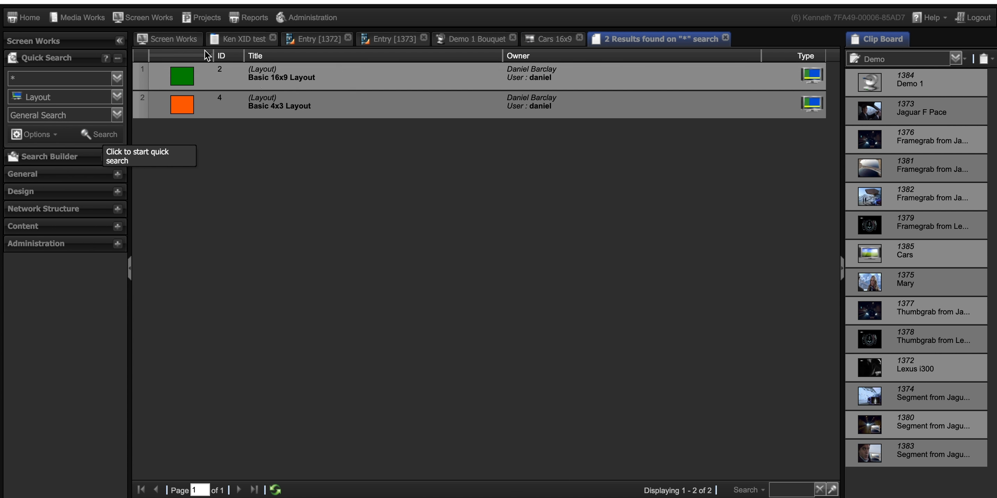
# Step: Add the Basic 16x9 Layout from the search results to the Demo clip board
pyautogui.moveTo(182, 75)
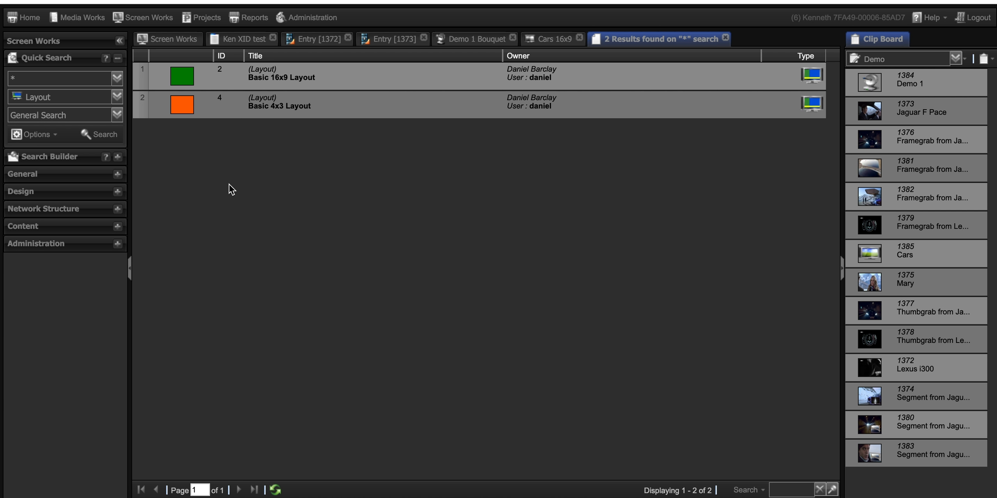
pyautogui.click(184, 78)
pyautogui.moveTo(184, 76); pyautogui.dragTo(935, 271)
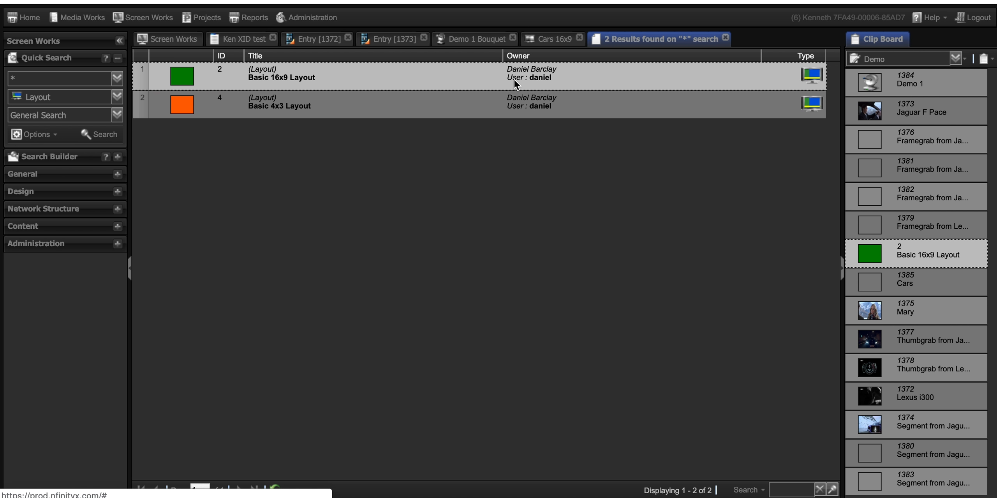
# Step: Assign the Basic 16x9 Layout to the Cars 16x9 channel, starting 2019-02-05 at 09:34:40 with no end date
pyautogui.click(545, 40)
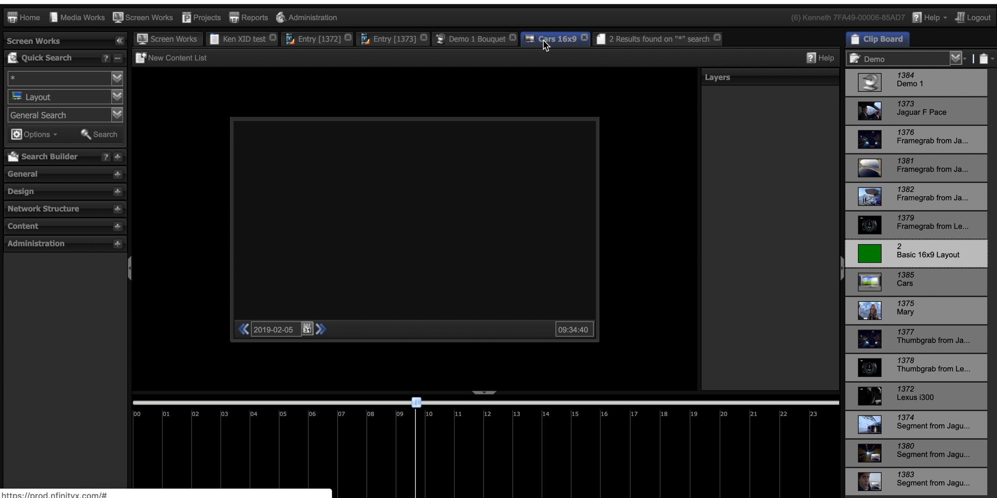
pyautogui.moveTo(872, 257); pyautogui.dragTo(349, 188)
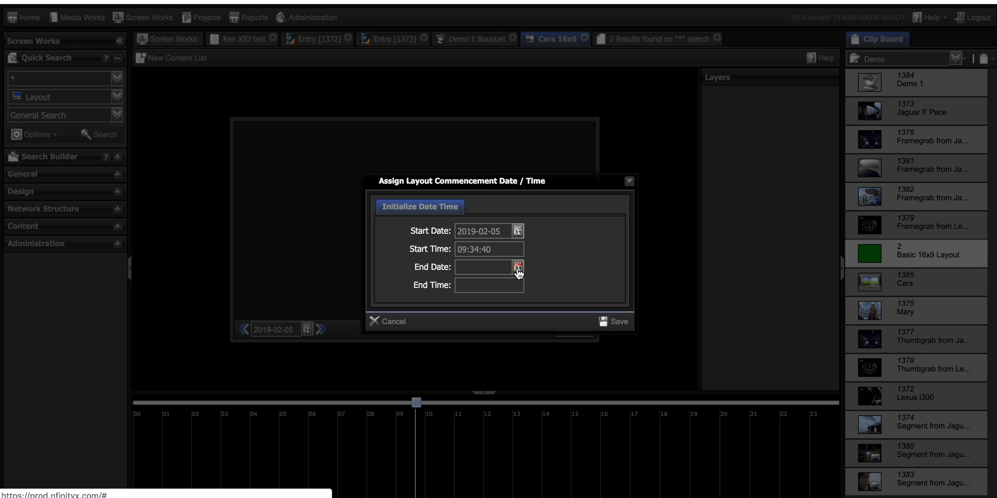
pyautogui.click(613, 322)
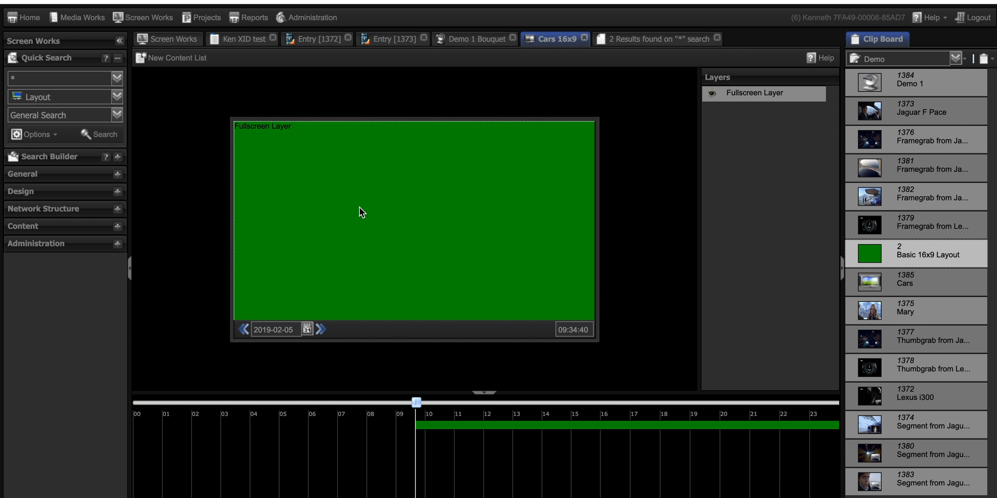
# Step: Create and save a content list named "Cars" with the comment "Demo Screen Cars" from the Cars 16x9 channel
pyautogui.click(434, 424)
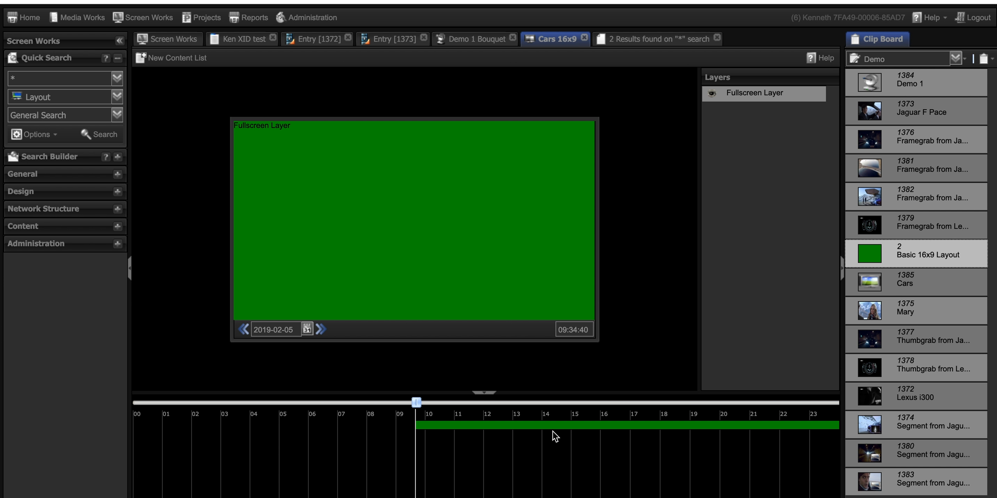
pyautogui.click(339, 176)
pyautogui.click(165, 54)
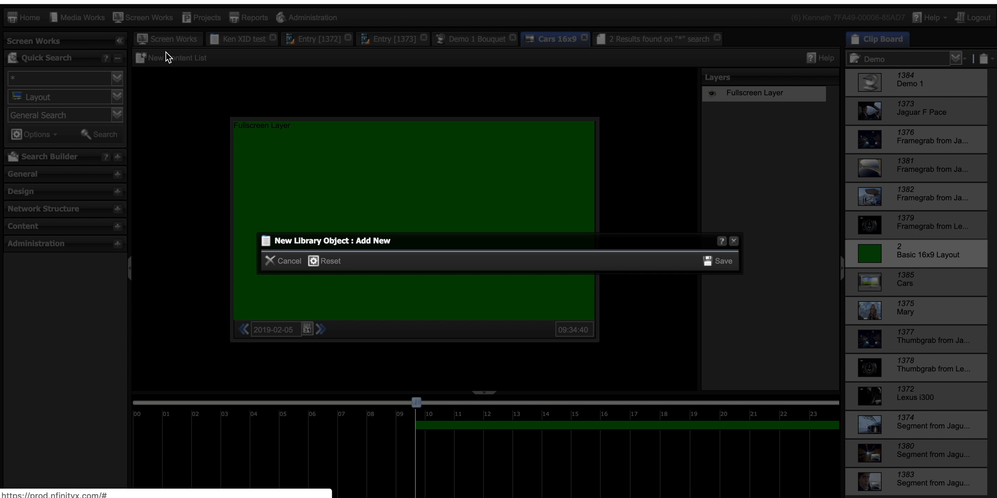
pyautogui.click(427, 129)
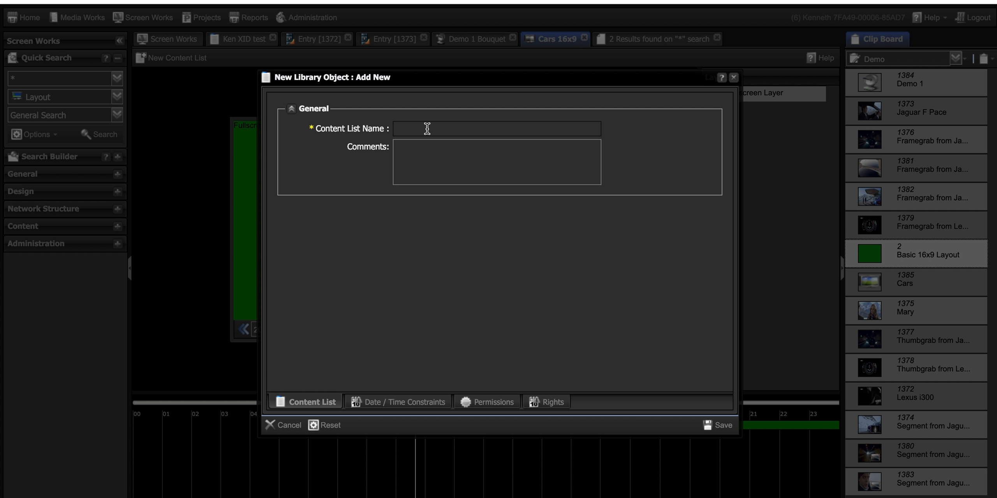
pyautogui.write('Cars')
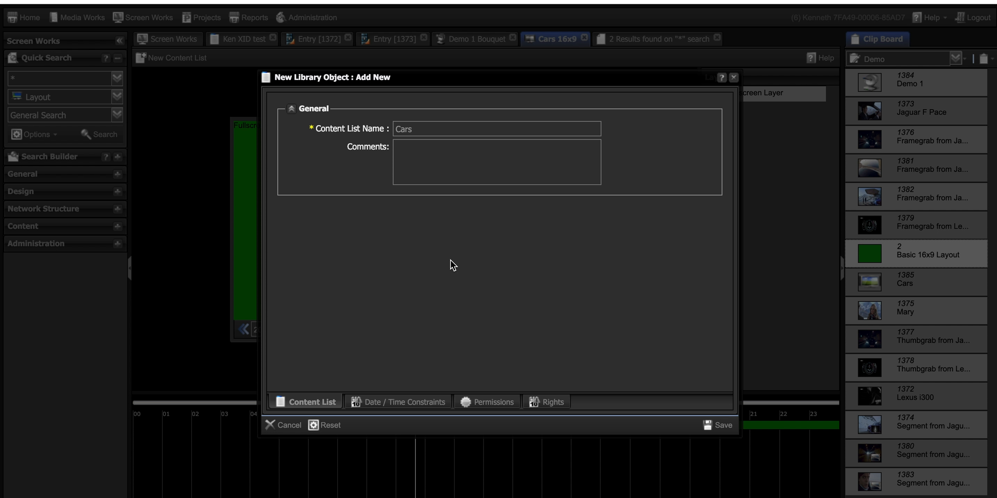
pyautogui.click(429, 148)
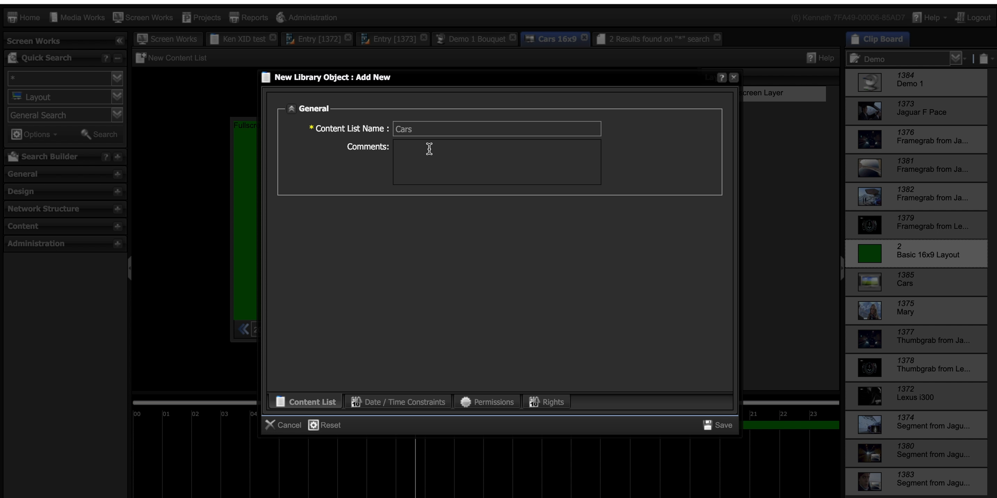
pyautogui.write('Demo Screen Cars')
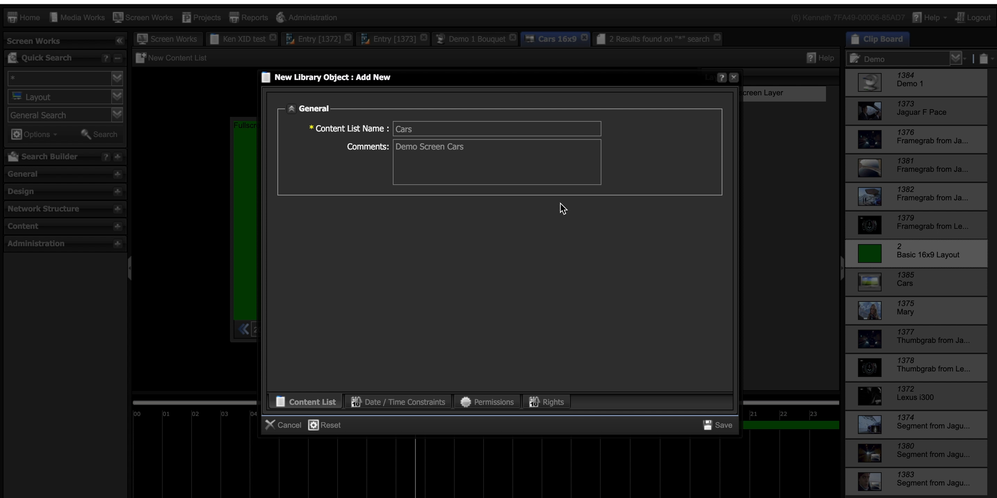
pyautogui.click(723, 425)
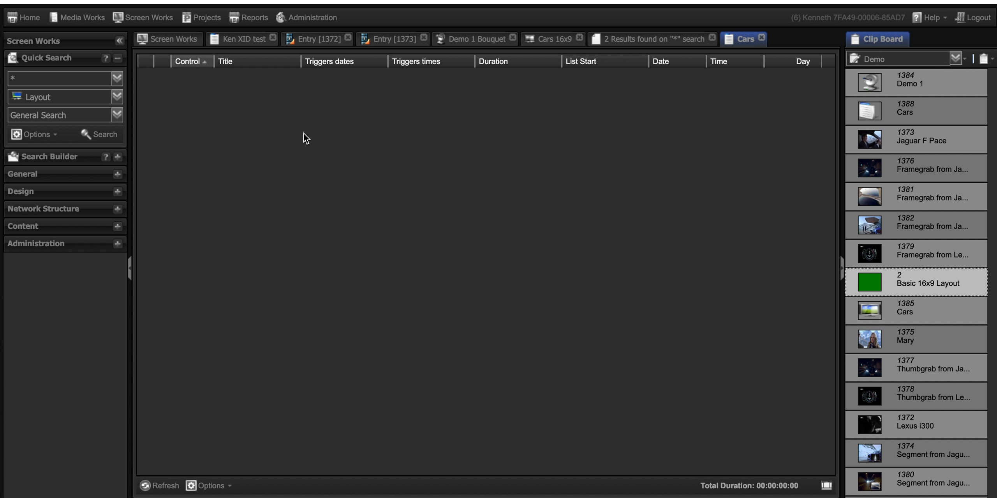
# Step: Run a quick search of the Default Video library for "Jaguar"
pyautogui.click(117, 97)
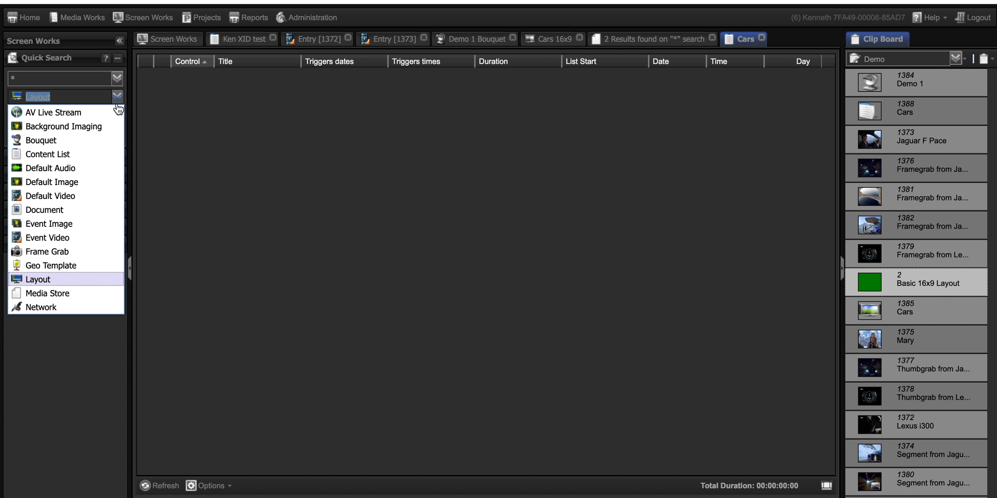
pyautogui.click(47, 196)
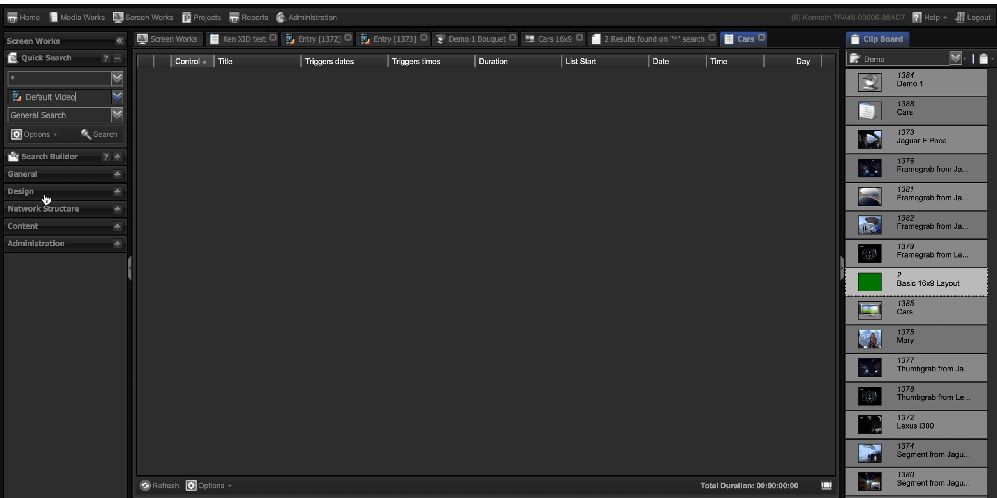
pyautogui.click(33, 77)
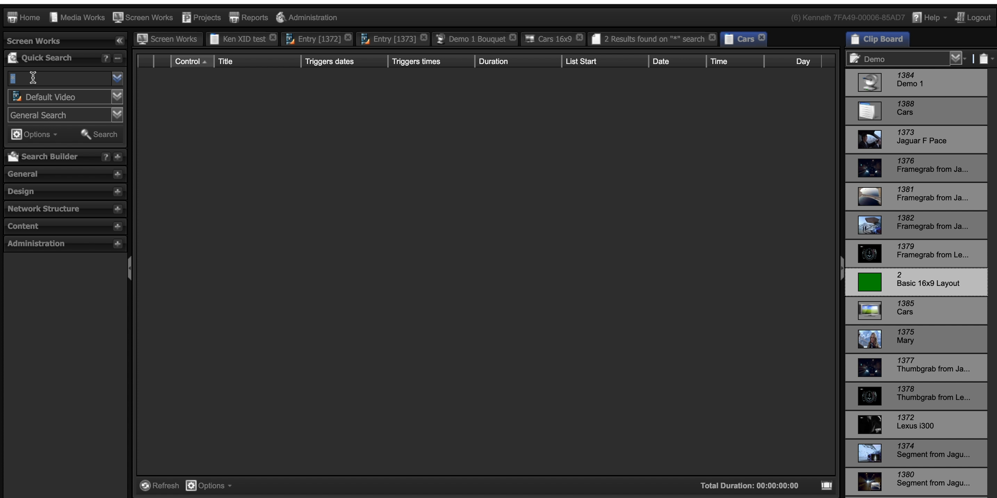
pyautogui.write('Jaguar')
pyautogui.click(100, 134)
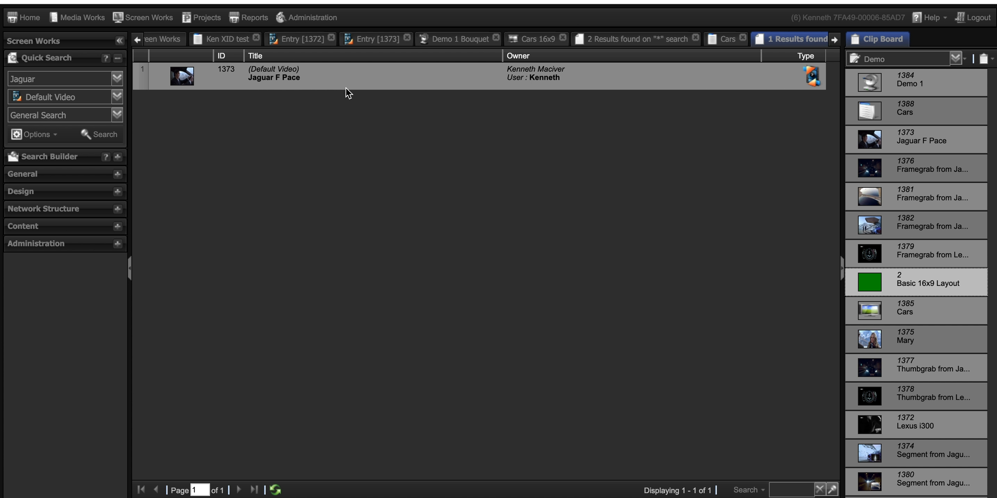
# Step: Dock the Cars content list as a panel and add the Jaguar F Pace video from the "Jaguar" search results to it
pyautogui.click(728, 39)
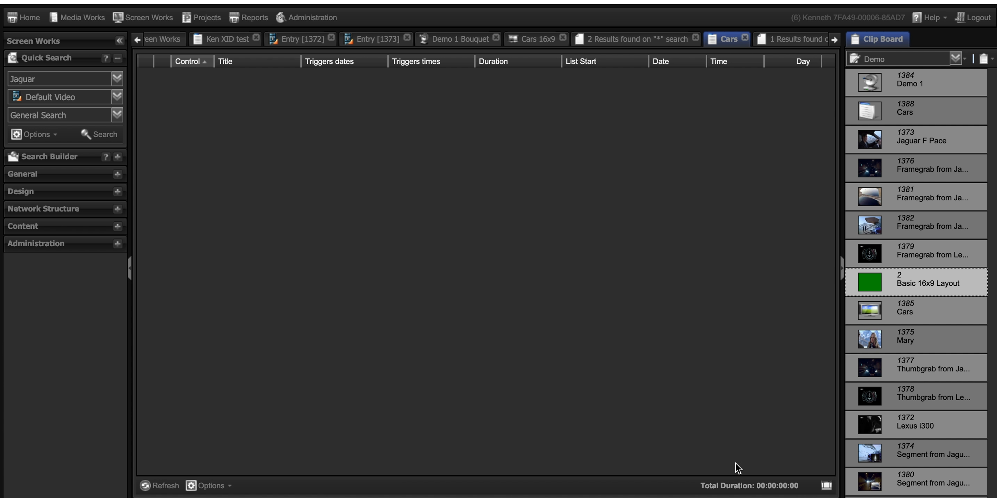
pyautogui.click(826, 486)
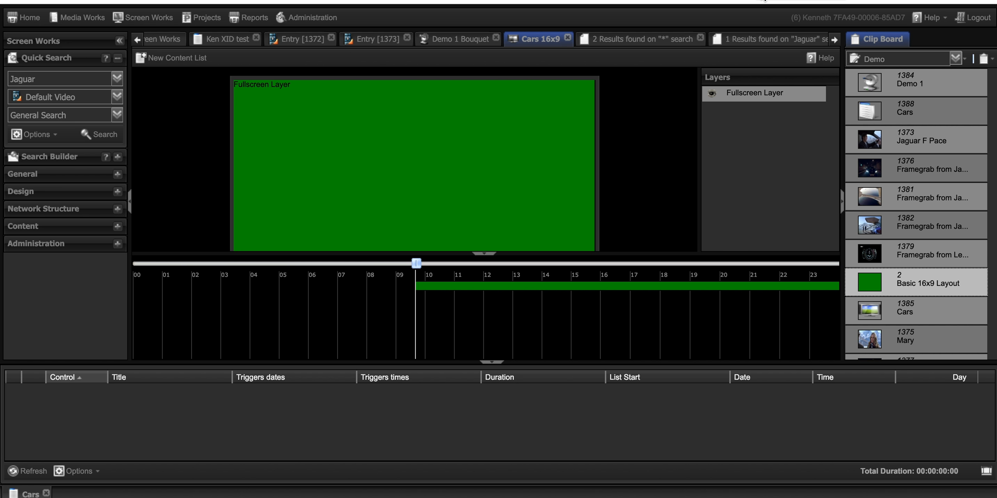
pyautogui.click(760, 43)
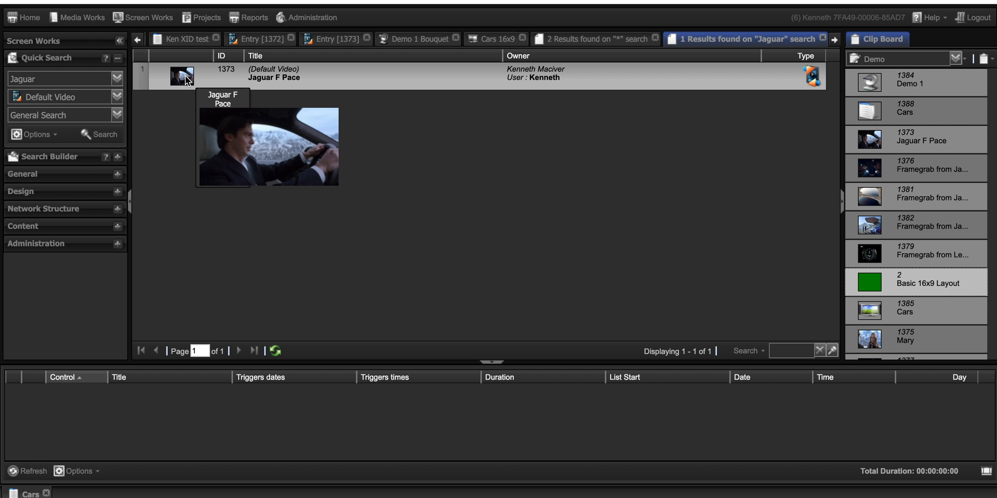
pyautogui.moveTo(167, 79); pyautogui.dragTo(192, 411)
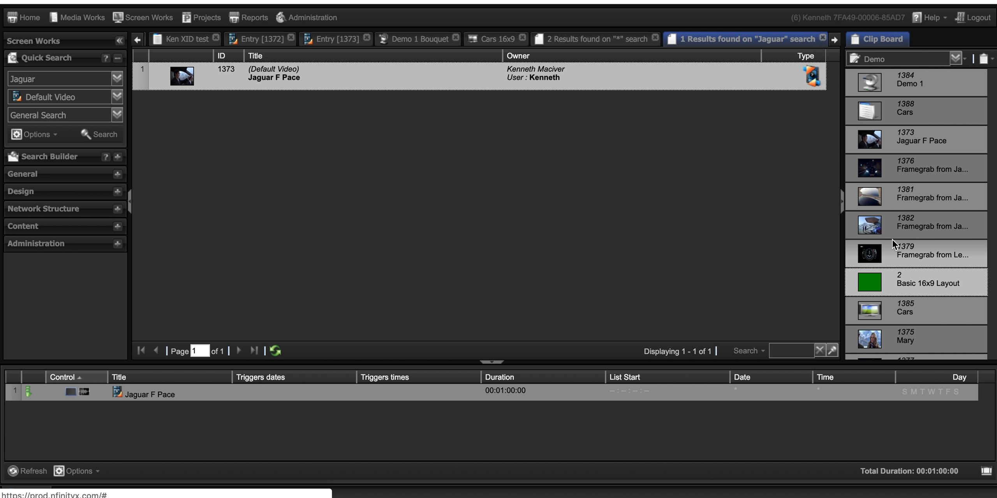
# Step: Add the Lexus i300 video from the Demo clip board to the Cars content list after Jaguar F Pace
pyautogui.scroll(-3, 892, 239)
pyautogui.scroll(-2, 892, 239)
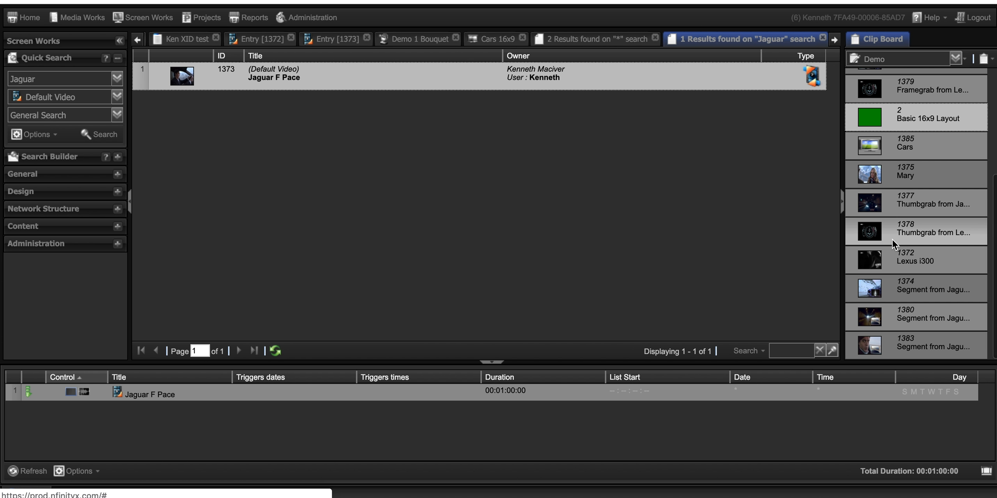
pyautogui.scroll(4, 892, 239)
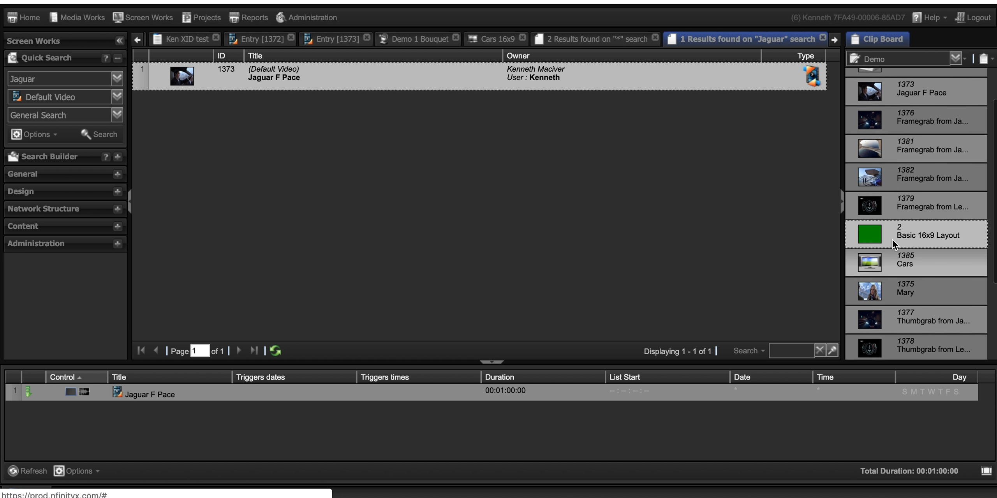
pyautogui.scroll(2, 892, 239)
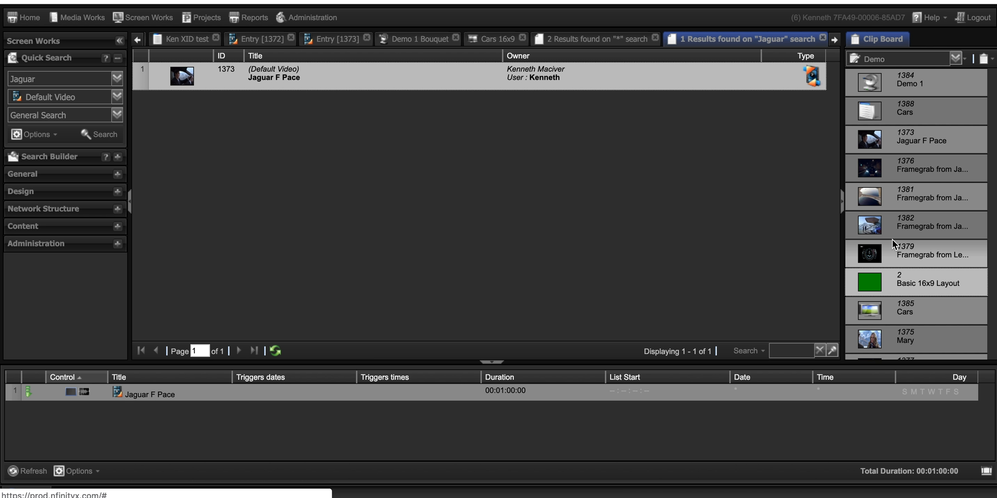
pyautogui.scroll(-3, 892, 239)
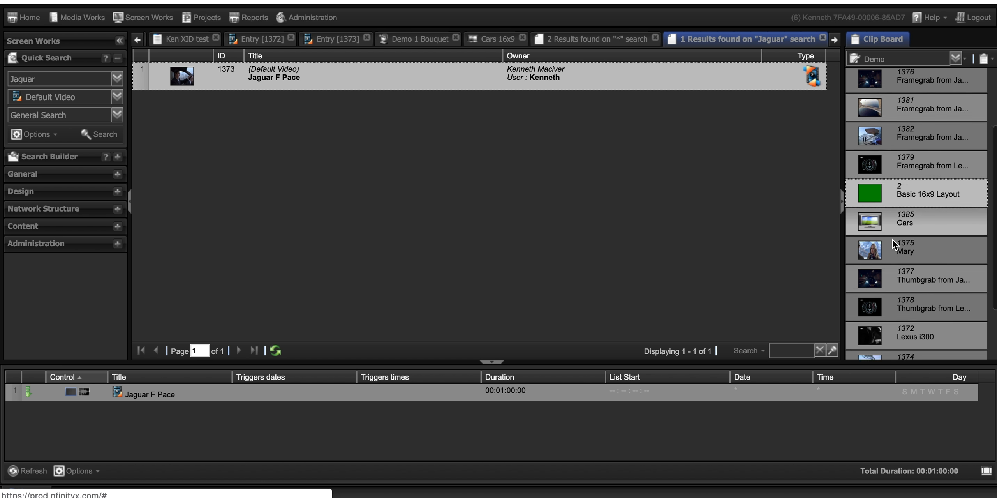
pyautogui.scroll(-3, 893, 239)
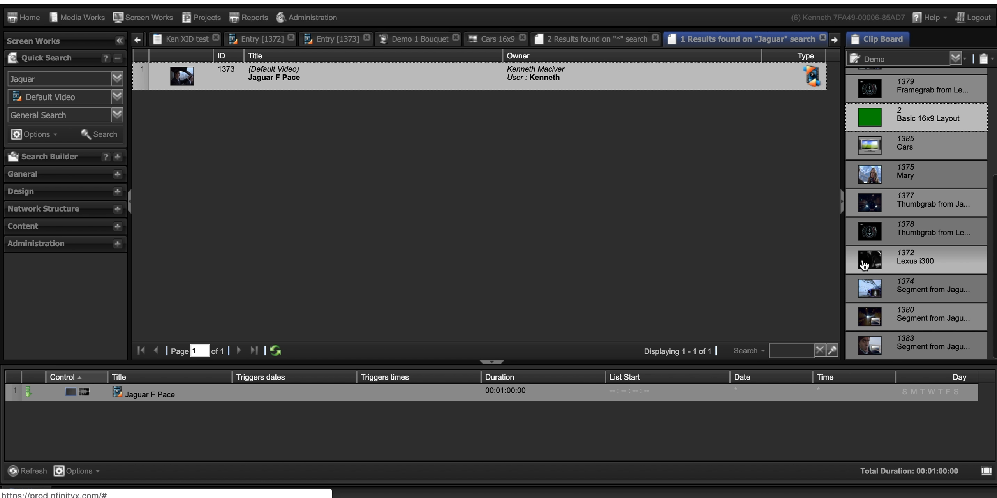
pyautogui.moveTo(864, 265)
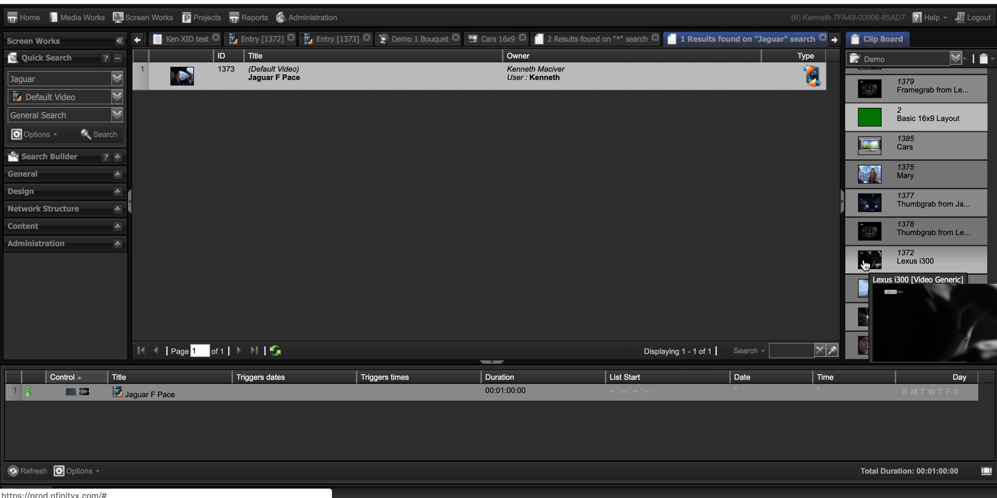
pyautogui.click(865, 265)
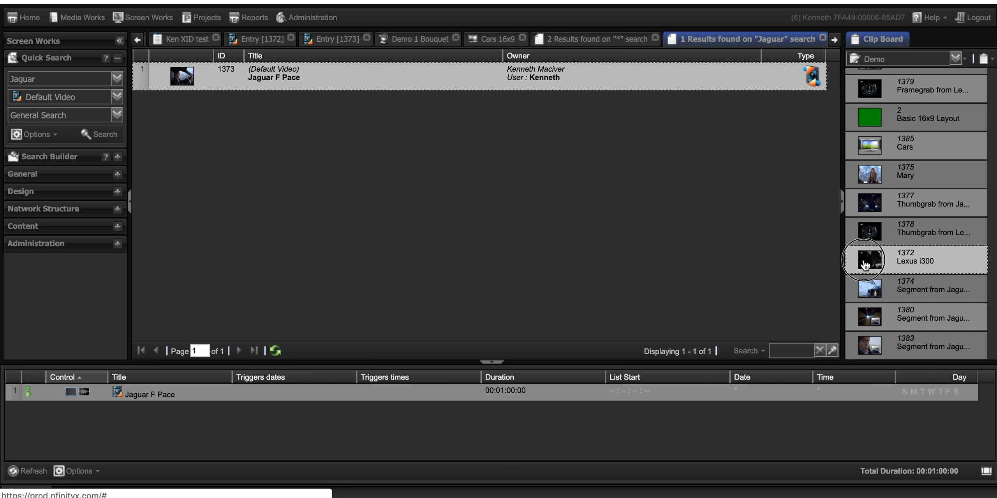
pyautogui.moveTo(865, 265); pyautogui.dragTo(757, 425)
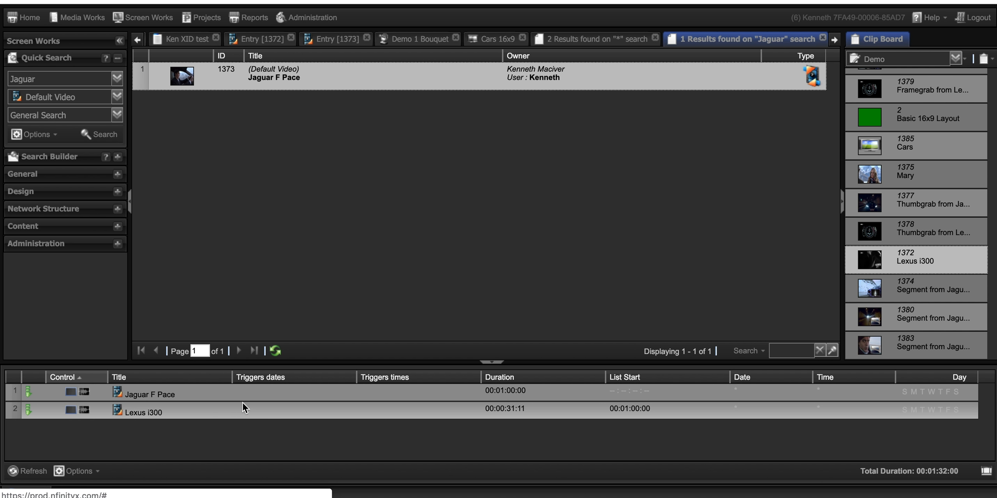
# Step: Undock the Cars content list and set the list action of its Lexus i300 entry to Loop
pyautogui.click(986, 472)
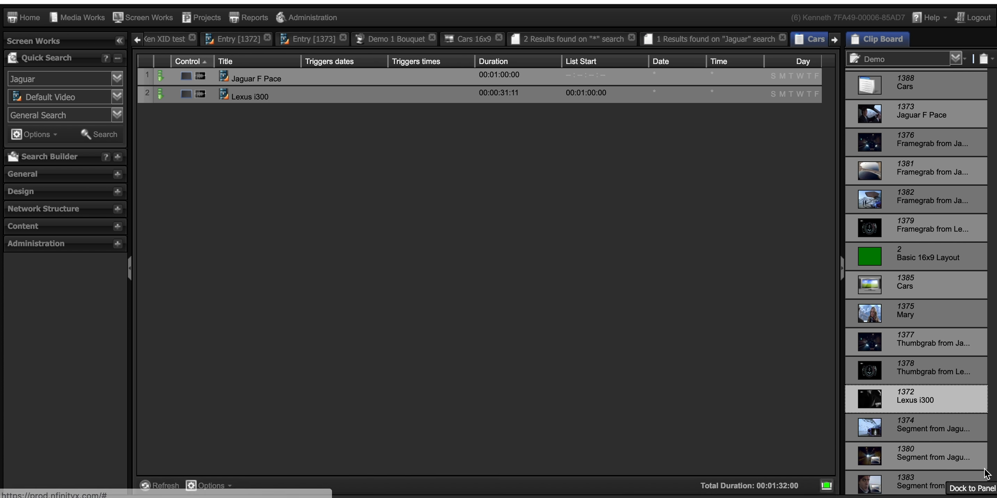
pyautogui.rightClick(312, 98)
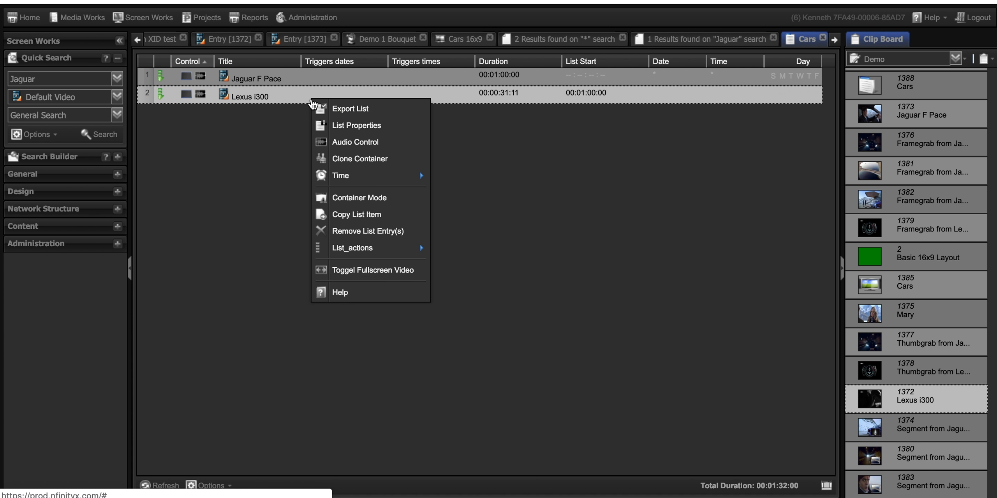
pyautogui.moveTo(389, 248)
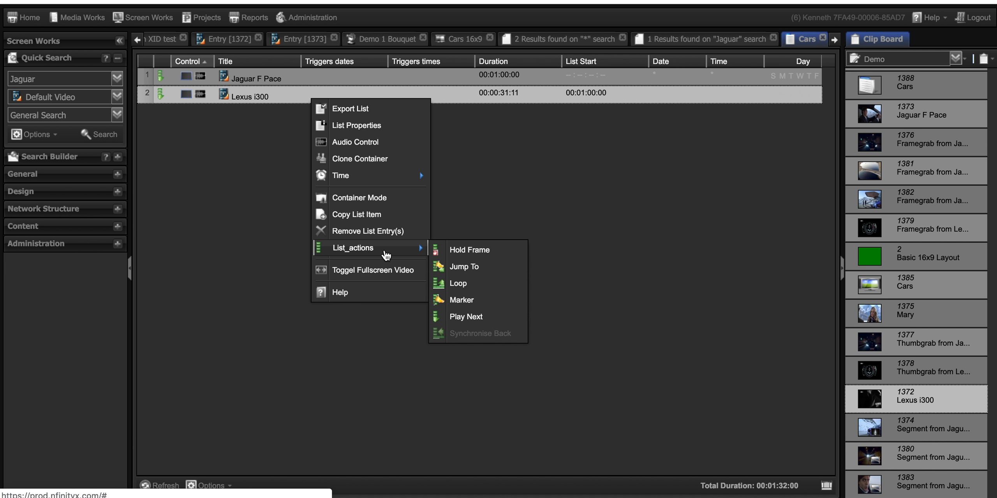
pyautogui.click(466, 283)
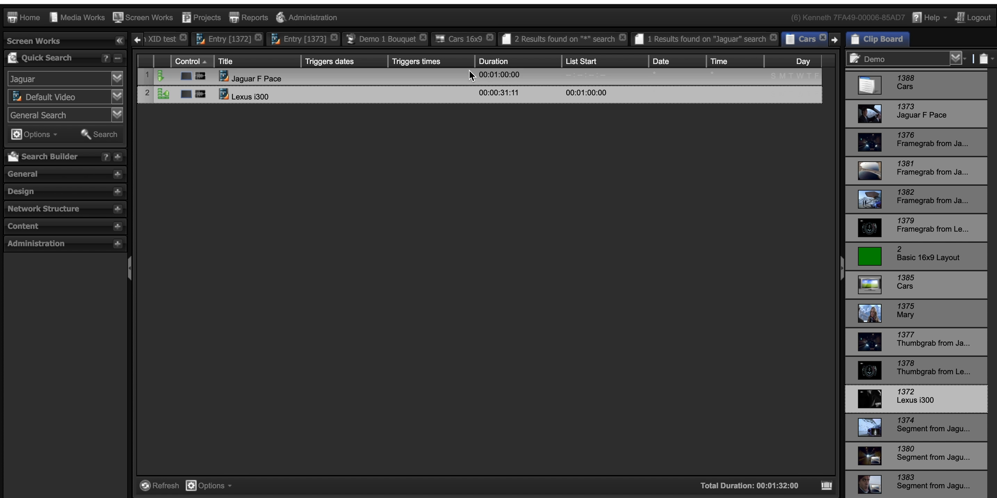
# Step: Attach the Cars content list to the Cars 16x9 channel's Fullscreen Layer with the timeline at 11:09:00, and preview the channel at 13:27:00
pyautogui.click(463, 38)
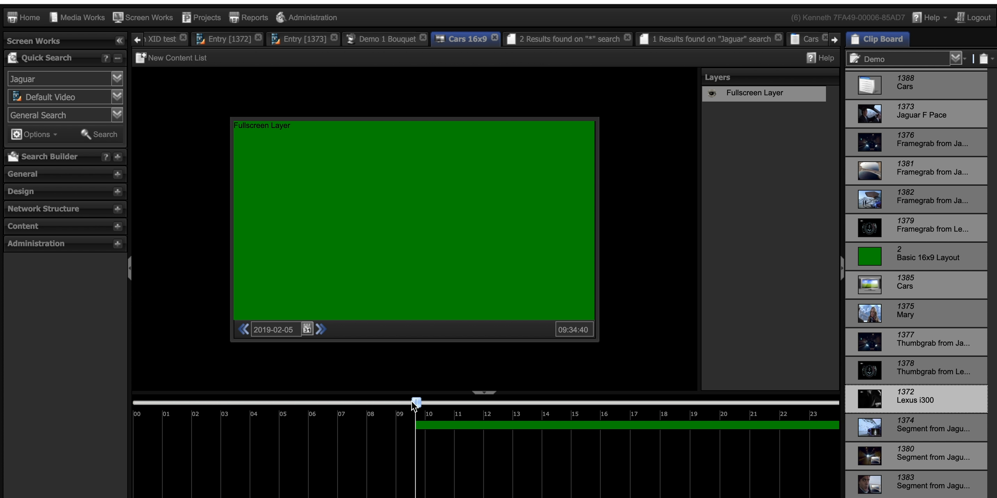
pyautogui.click(416, 401)
pyautogui.moveTo(417, 401); pyautogui.dragTo(462, 401)
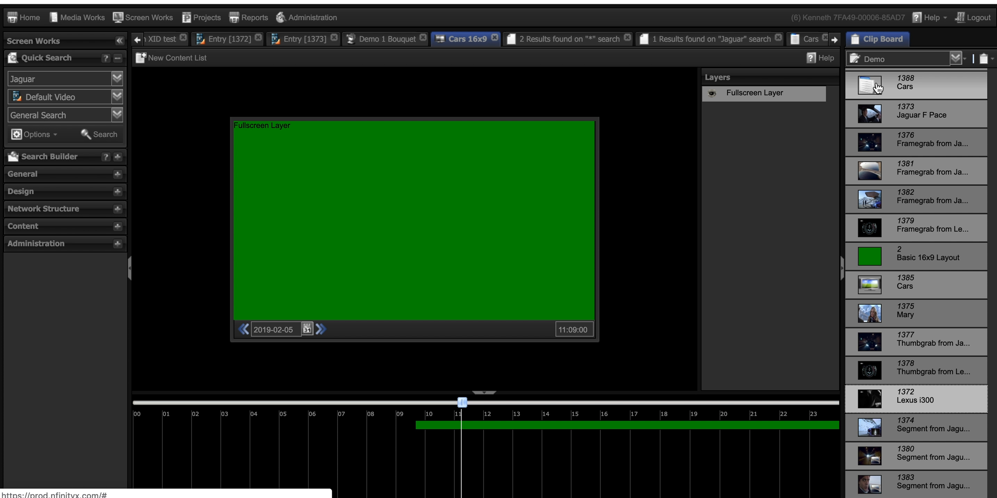
pyautogui.moveTo(876, 88); pyautogui.dragTo(323, 192)
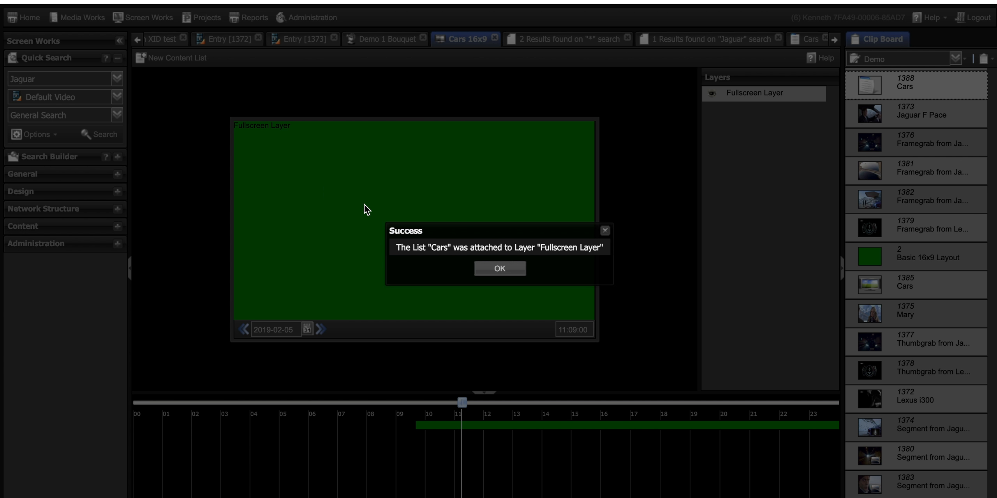
pyautogui.click(511, 269)
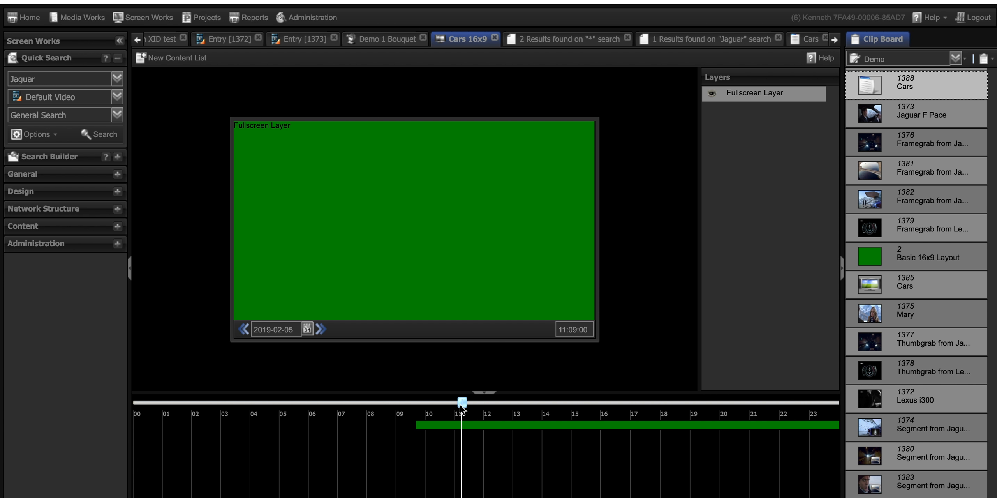
pyautogui.moveTo(460, 403); pyautogui.dragTo(525, 403)
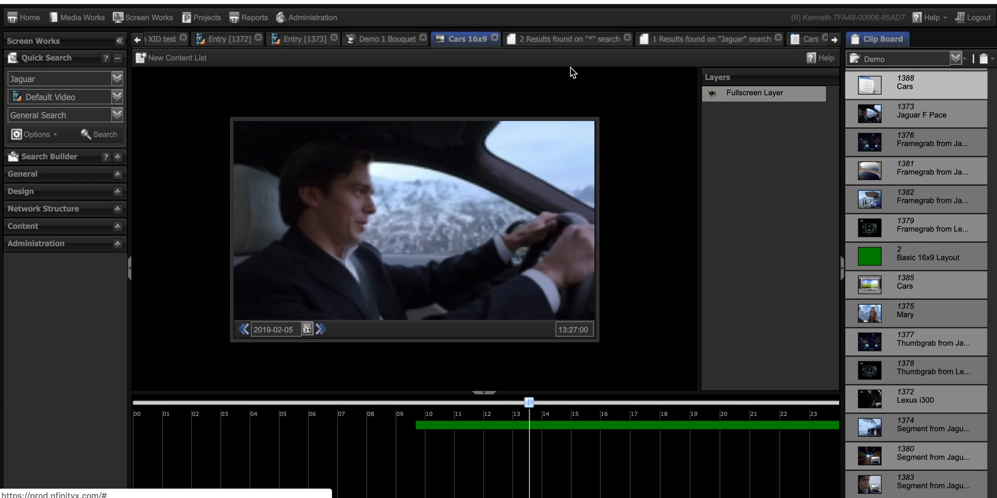
# Step: Link the ITV-Standard-Publish process to the Demo 1 bouquet and close the linked processes dialog
pyautogui.click(137, 40)
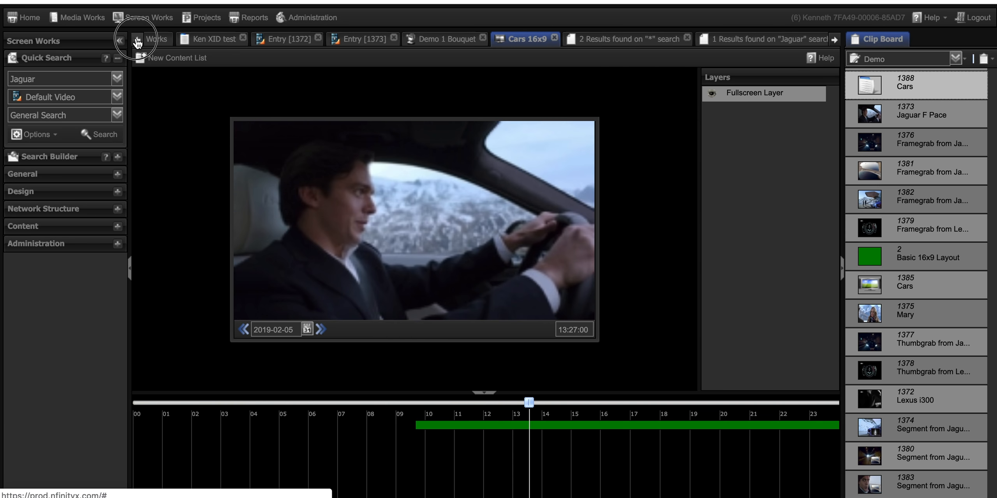
pyautogui.click(834, 41)
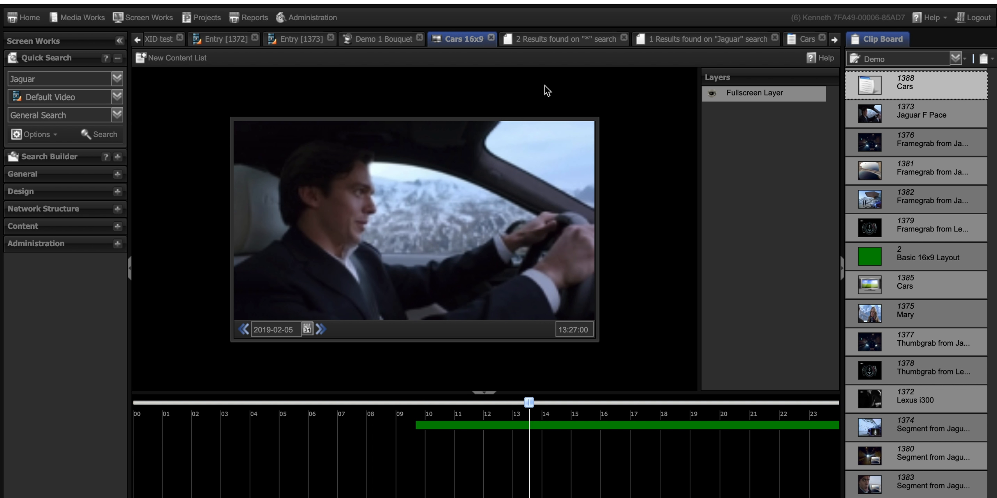
pyautogui.click(389, 39)
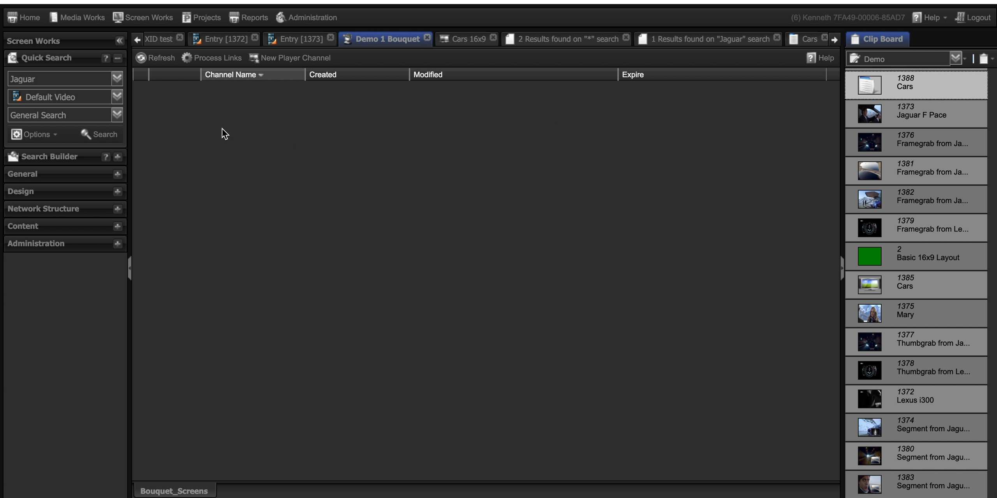
pyautogui.click(209, 61)
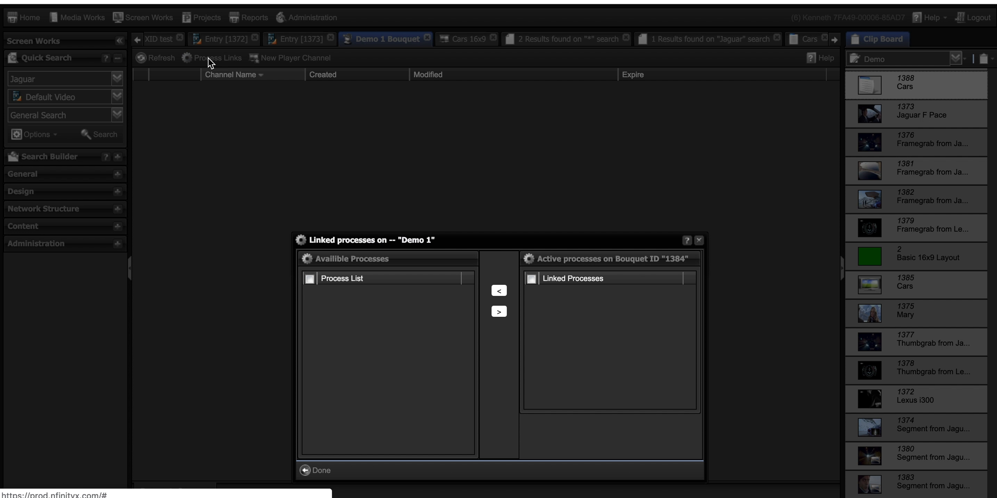
pyautogui.moveTo(475, 236); pyautogui.dragTo(403, 112)
pyautogui.scroll(-5, 331, 285)
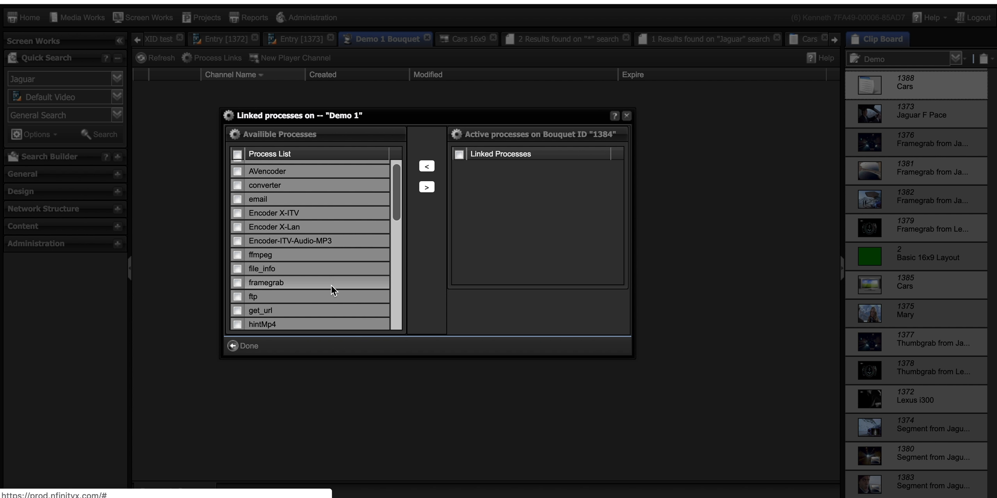
pyautogui.scroll(-3, 331, 285)
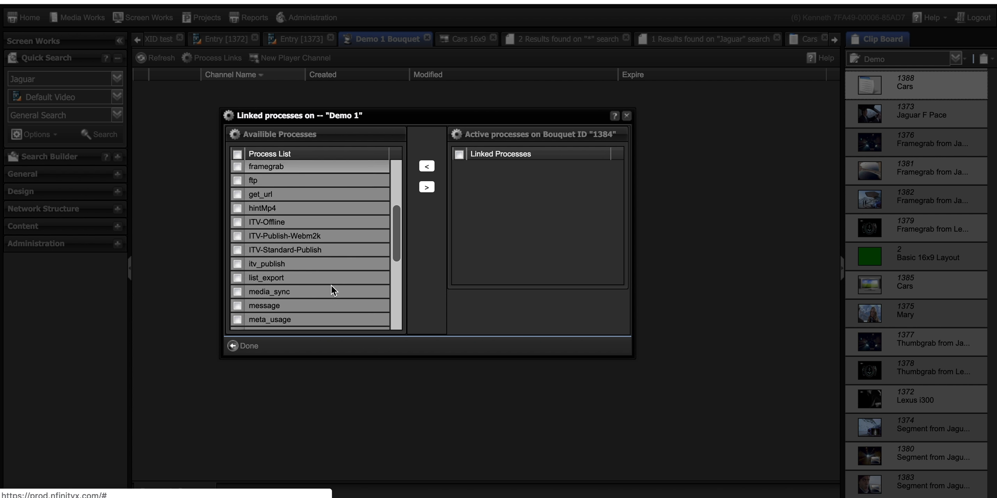
pyautogui.click(237, 250)
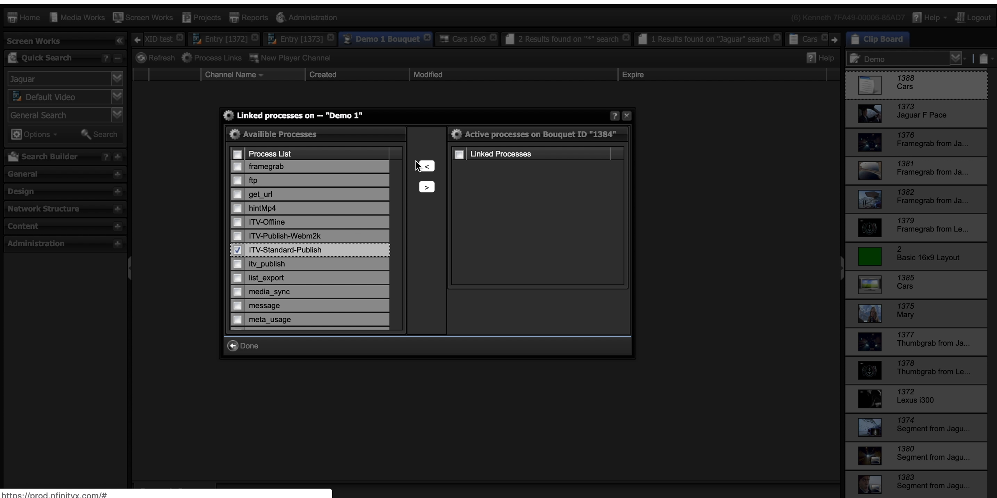
pyautogui.click(427, 187)
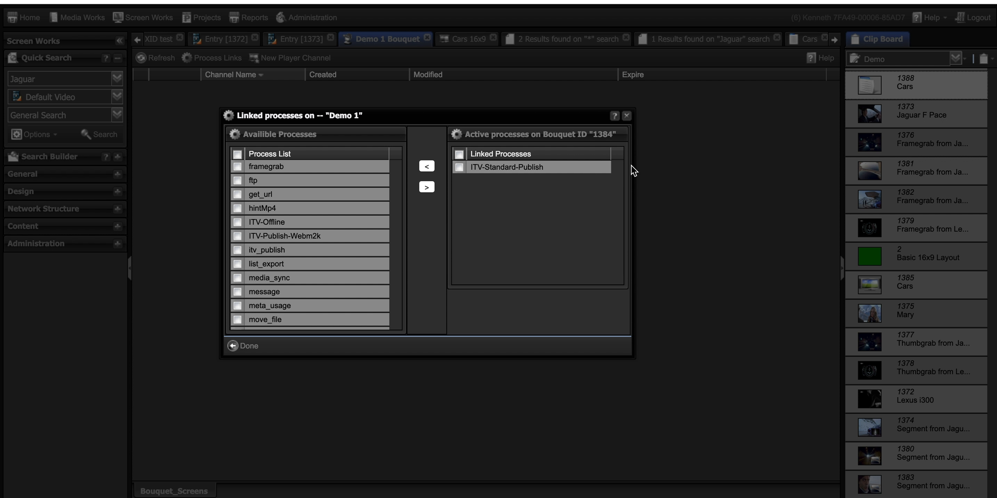
pyautogui.click(626, 116)
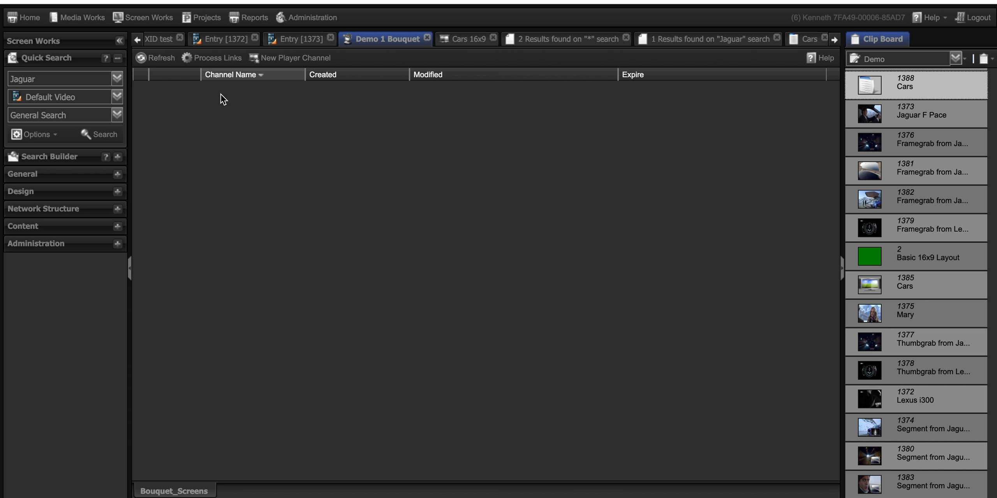
pyautogui.click(137, 39)
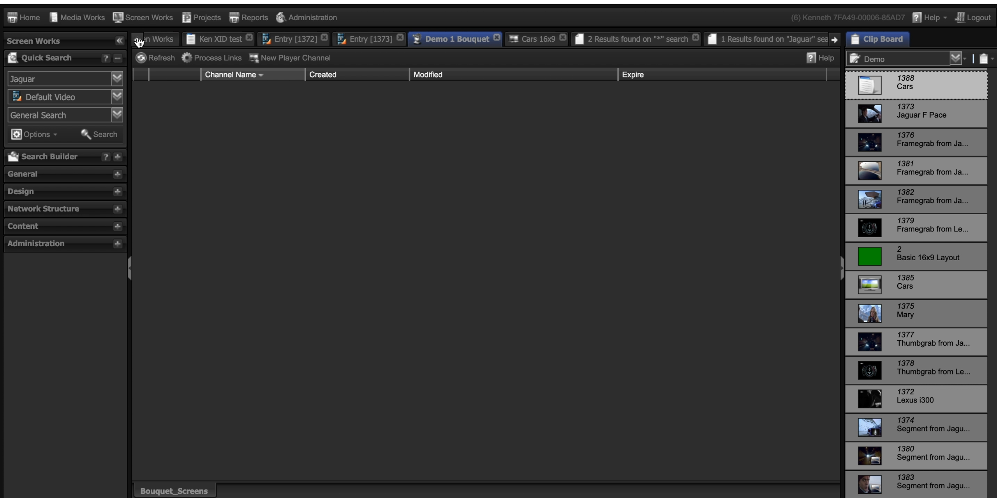
# Step: Close the open Cars 16x9 channel and reopen it from the Demo clip board so its publishing options load
pyautogui.click(137, 39)
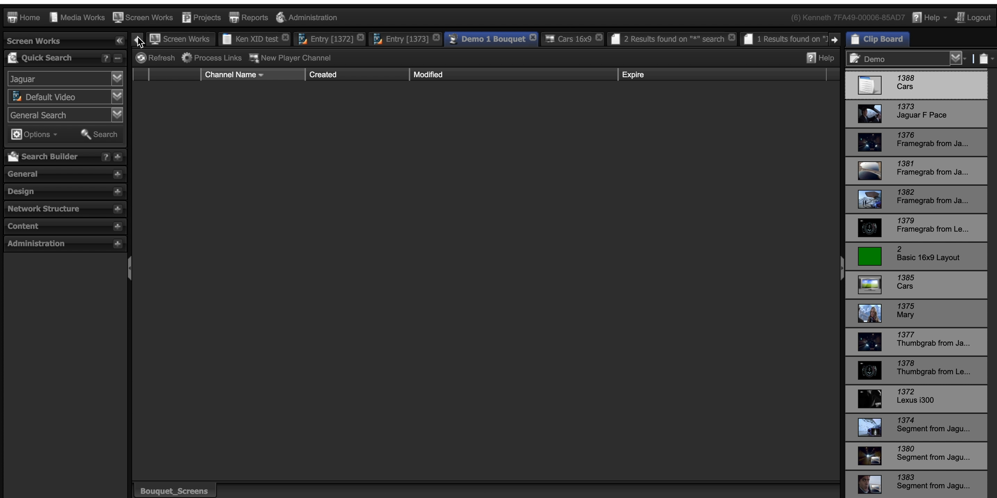
pyautogui.click(573, 42)
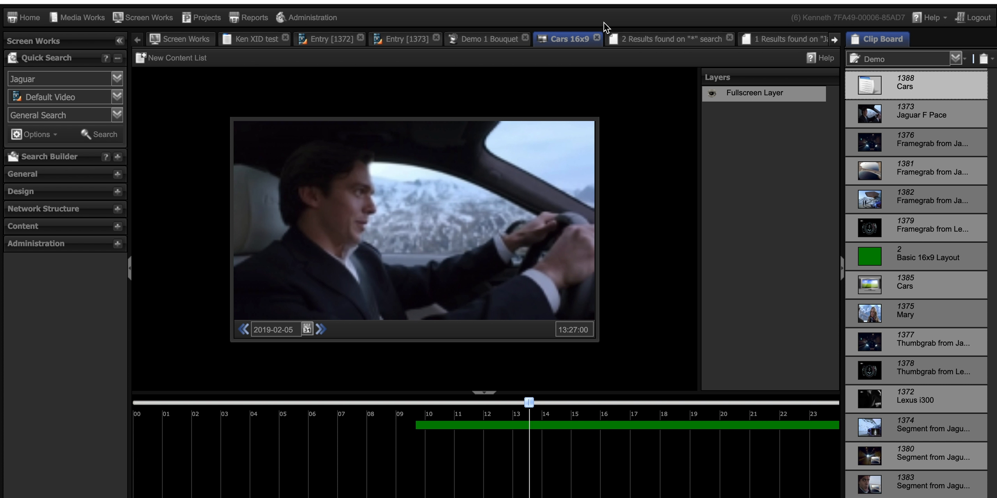
pyautogui.click(598, 39)
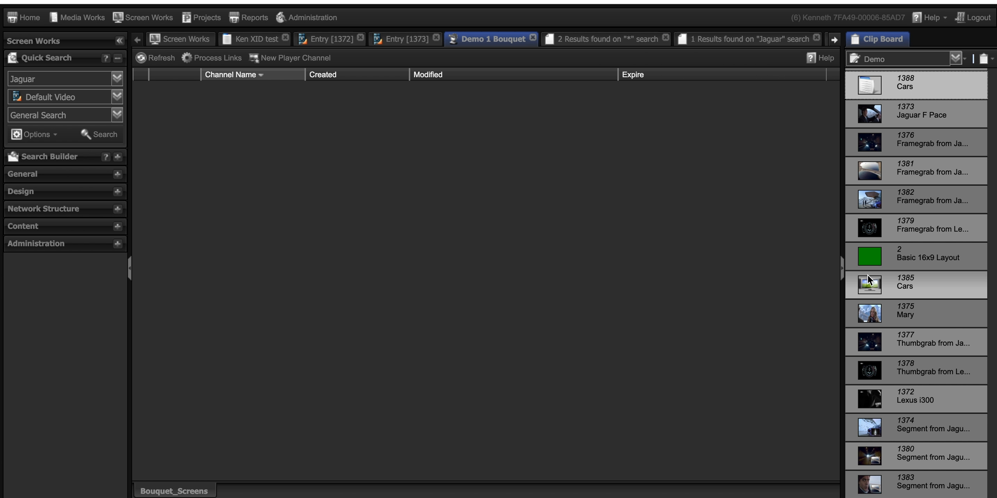
pyautogui.doubleClick(868, 286)
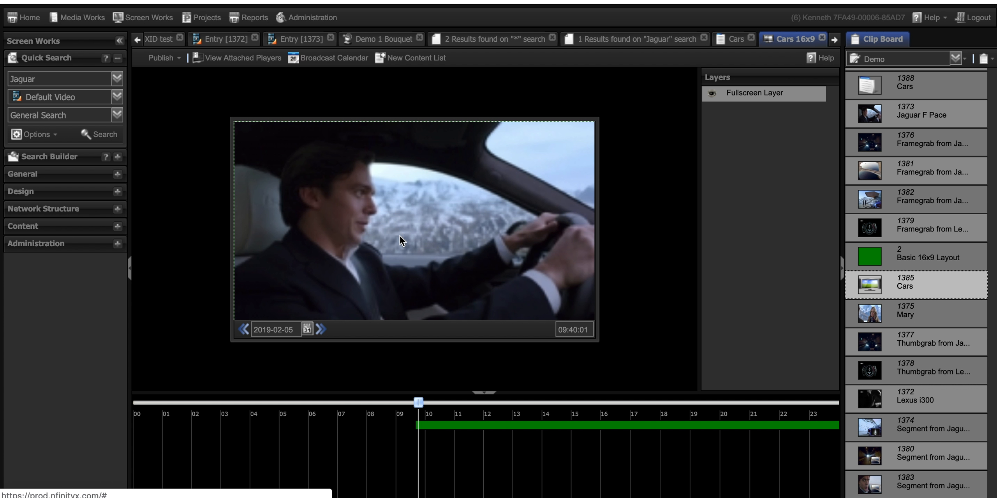
# Step: Manually publish the Cars 16x9 channel immediately, using the ITV-Standard-Publish process and the Force Publish mode
pyautogui.click(176, 59)
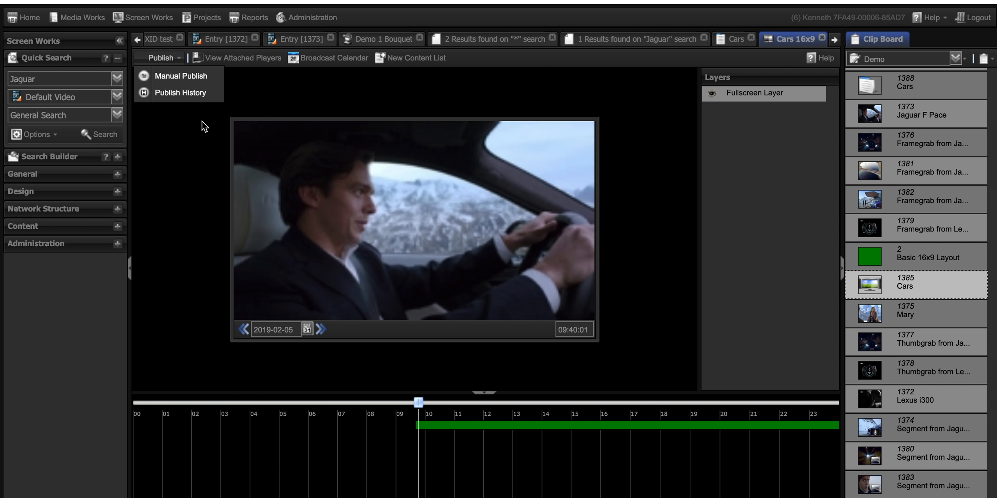
pyautogui.click(180, 76)
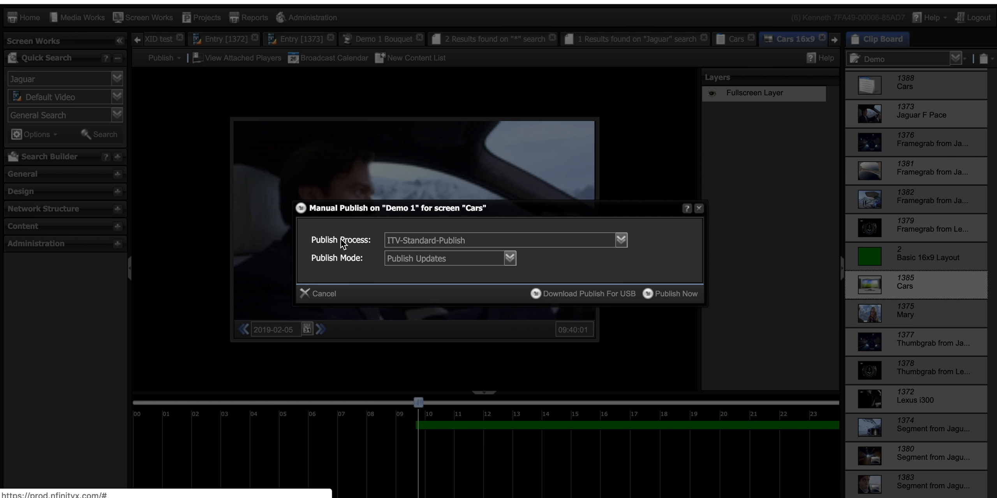
pyautogui.click(620, 241)
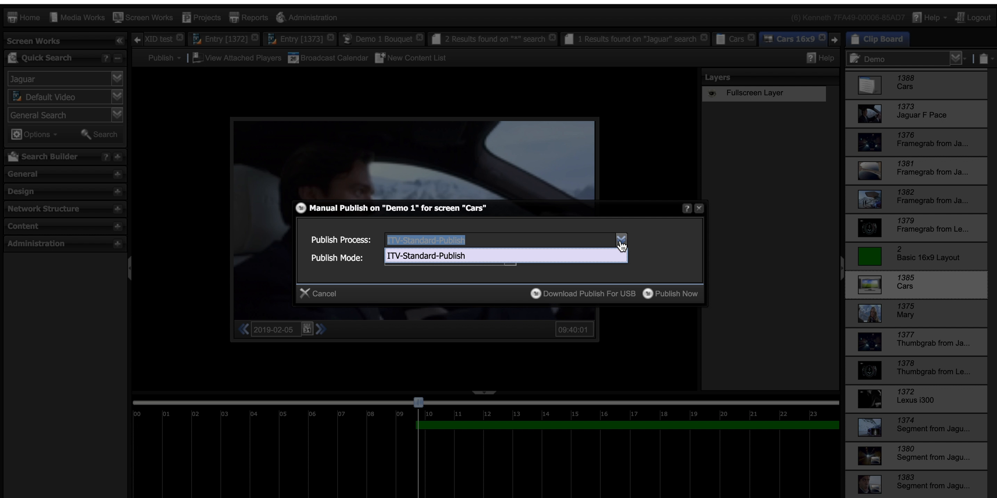
pyautogui.click(459, 256)
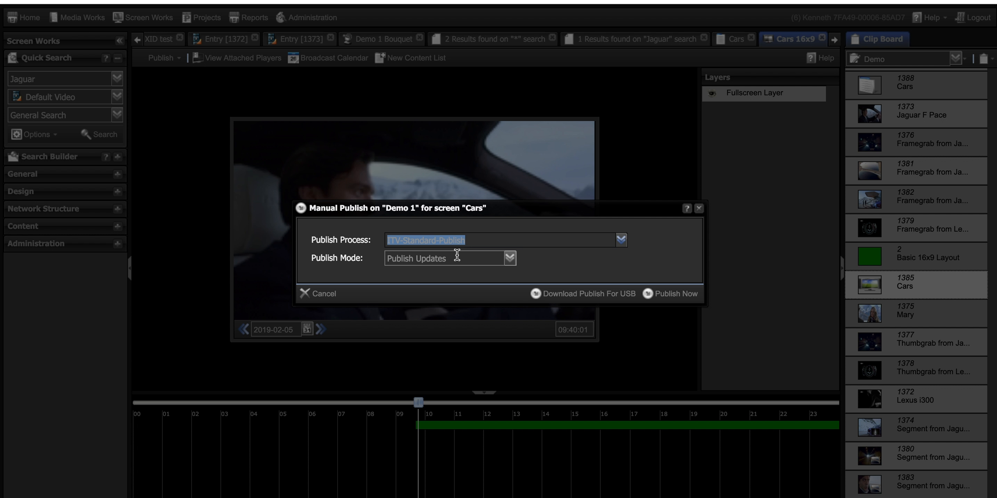
pyautogui.click(510, 258)
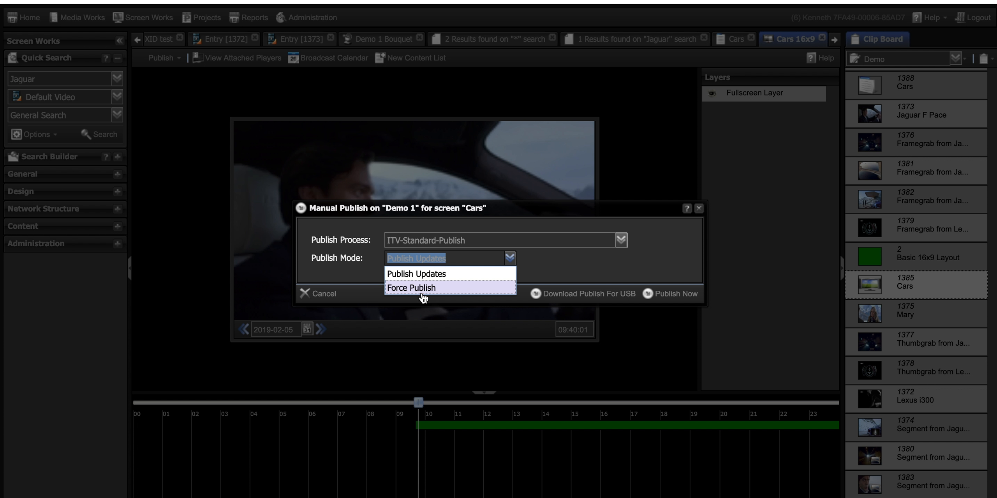
pyautogui.click(405, 289)
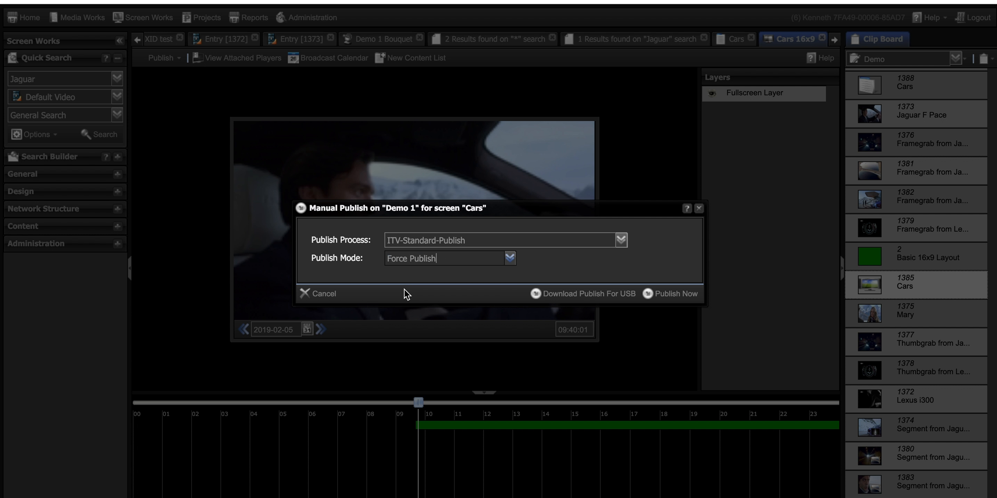
pyautogui.click(667, 294)
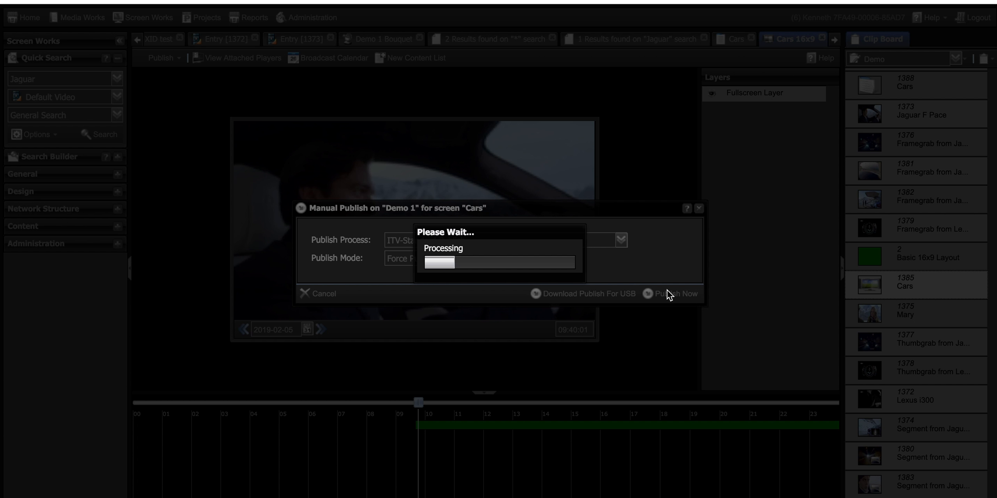